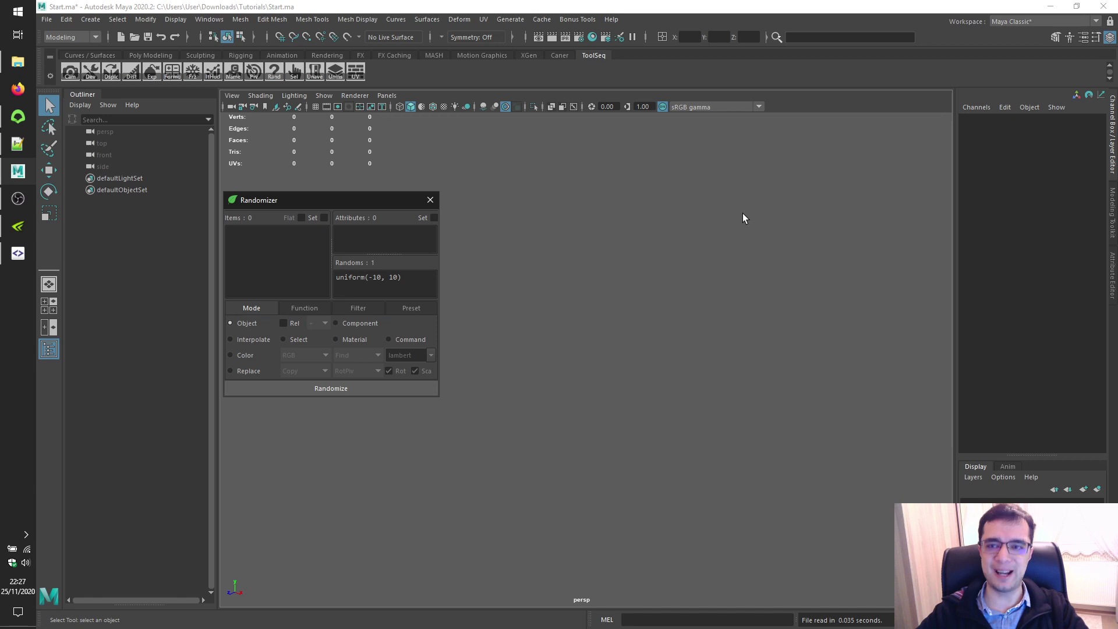
# Move the Randomizer window aside and open the Function tab's distribution list, currently uniform
pyautogui.moveTo(298, 202); pyautogui.dragTo(796, 124)
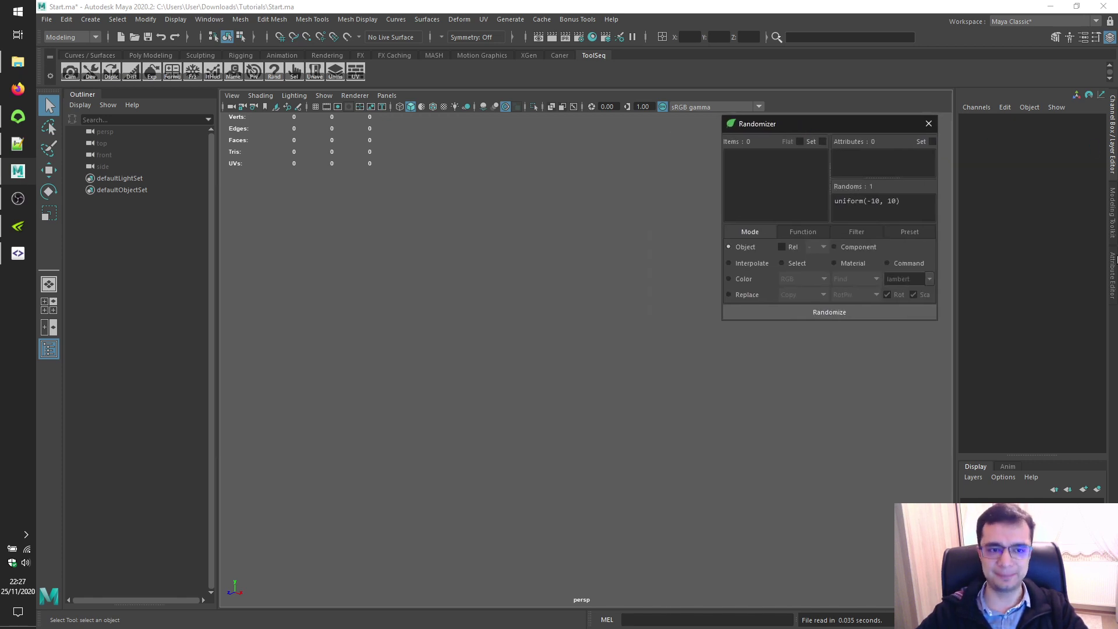
pyautogui.click(802, 232)
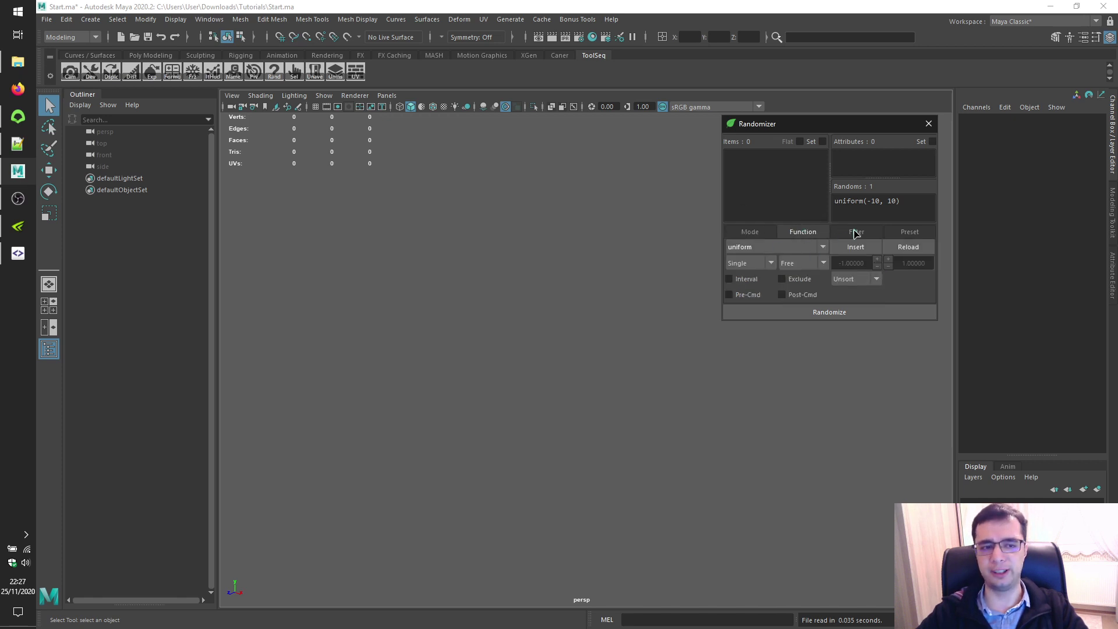
pyautogui.click(791, 250)
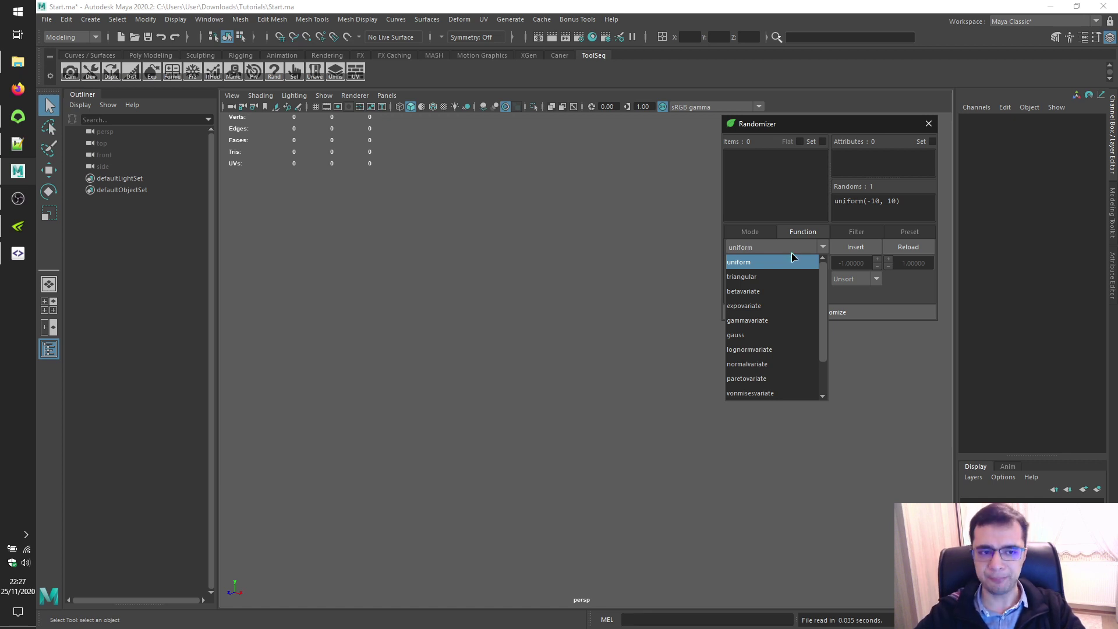
# Scroll the distribution list down to solo and custom, then close it with uniform still selected
pyautogui.scroll(-1, 786, 320)
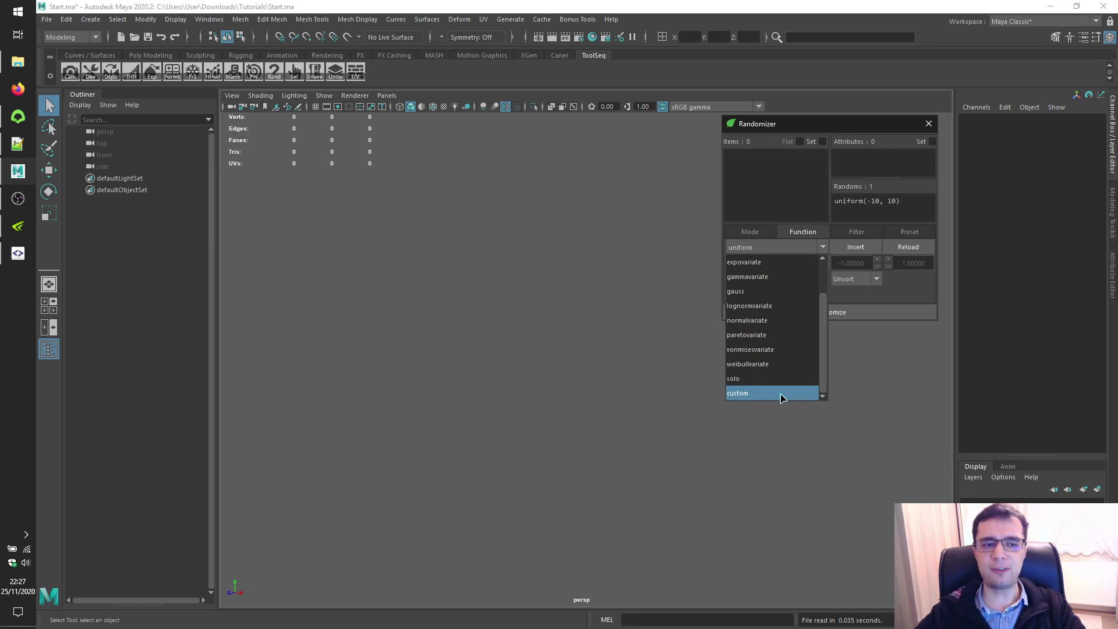
pyautogui.scroll(1, 775, 291)
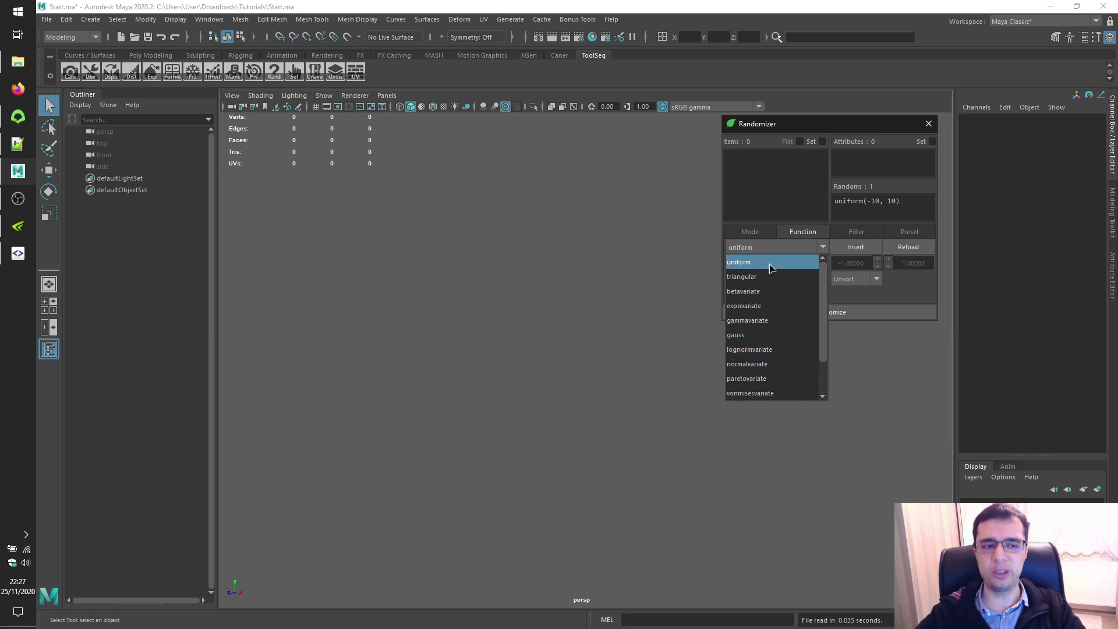
pyautogui.scroll(-1, 780, 373)
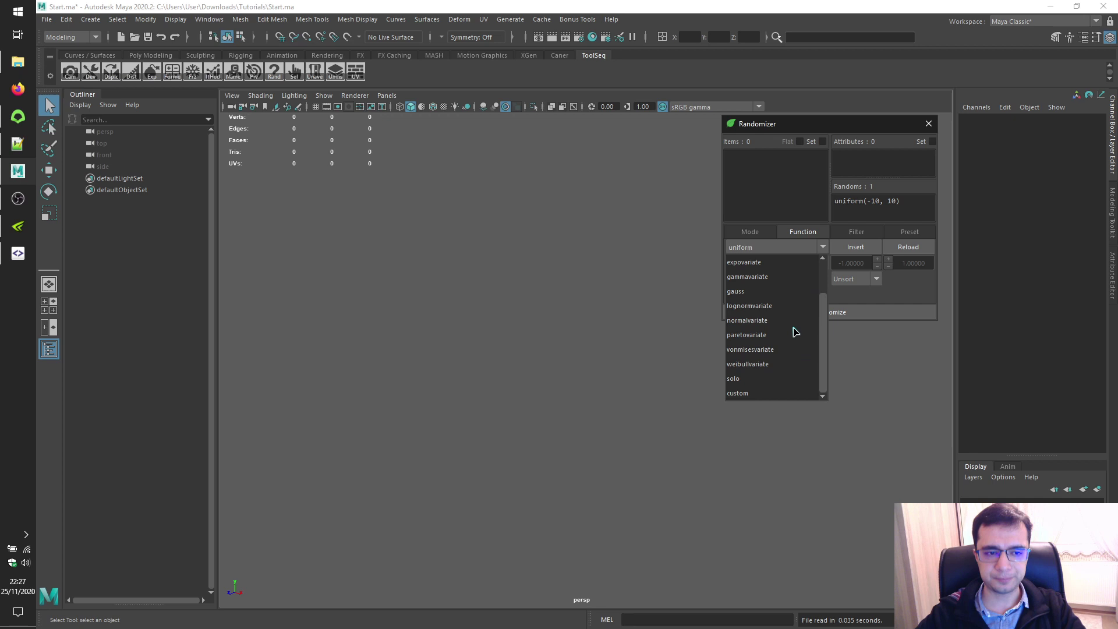
pyautogui.scroll(1, 795, 332)
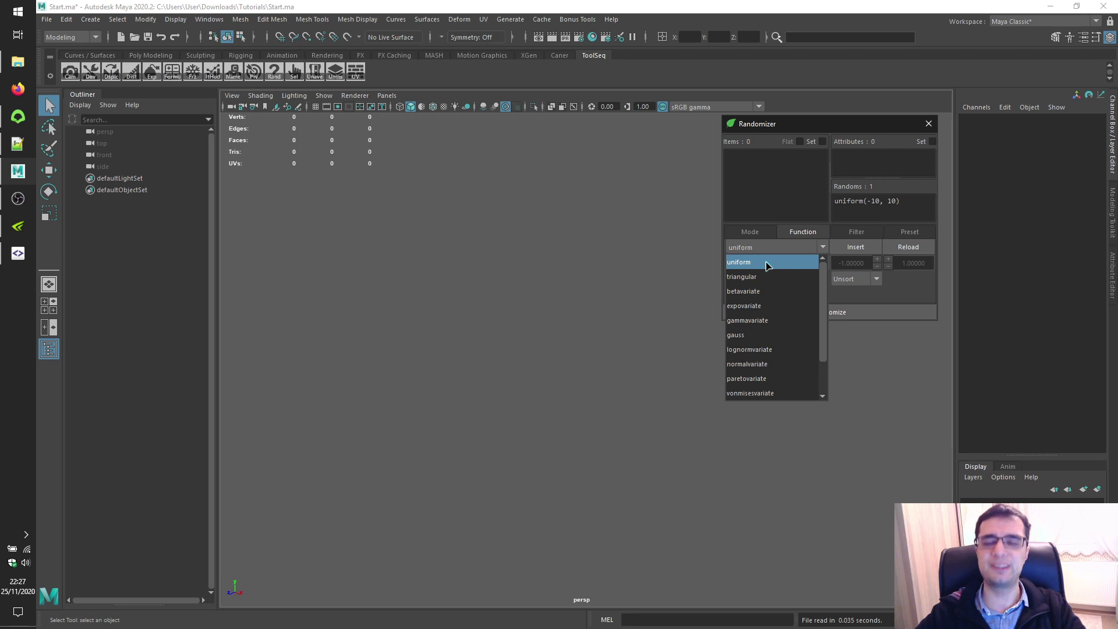
pyautogui.scroll(-1, 780, 338)
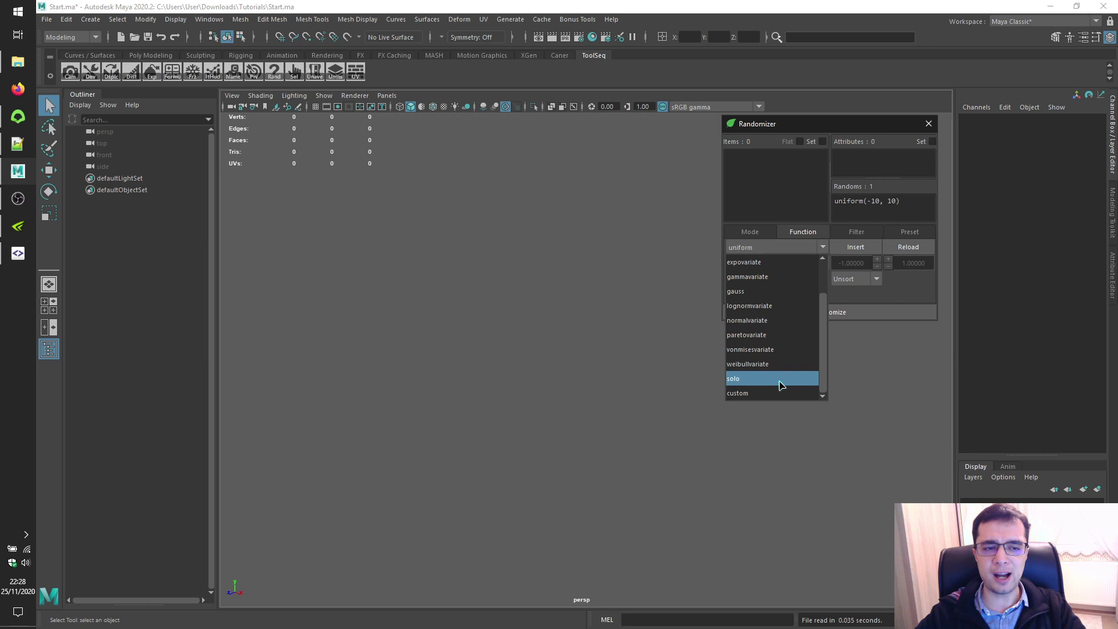
pyautogui.press('Escape')
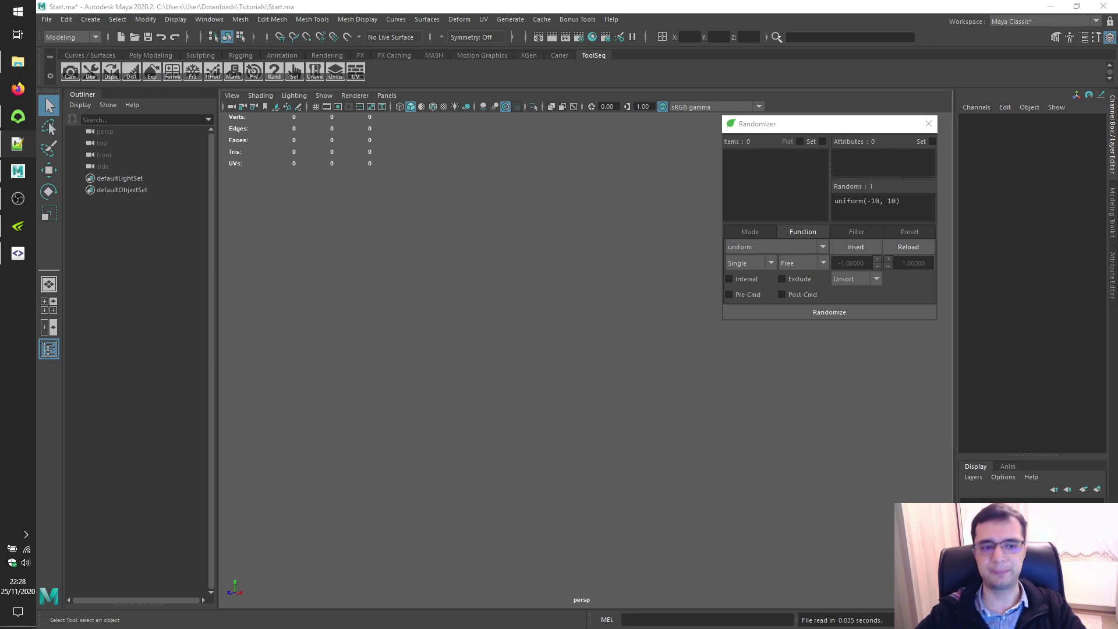
# Open File Explorer and navigate into other > ToolSeq_Randomizer
pyautogui.click(18, 61)
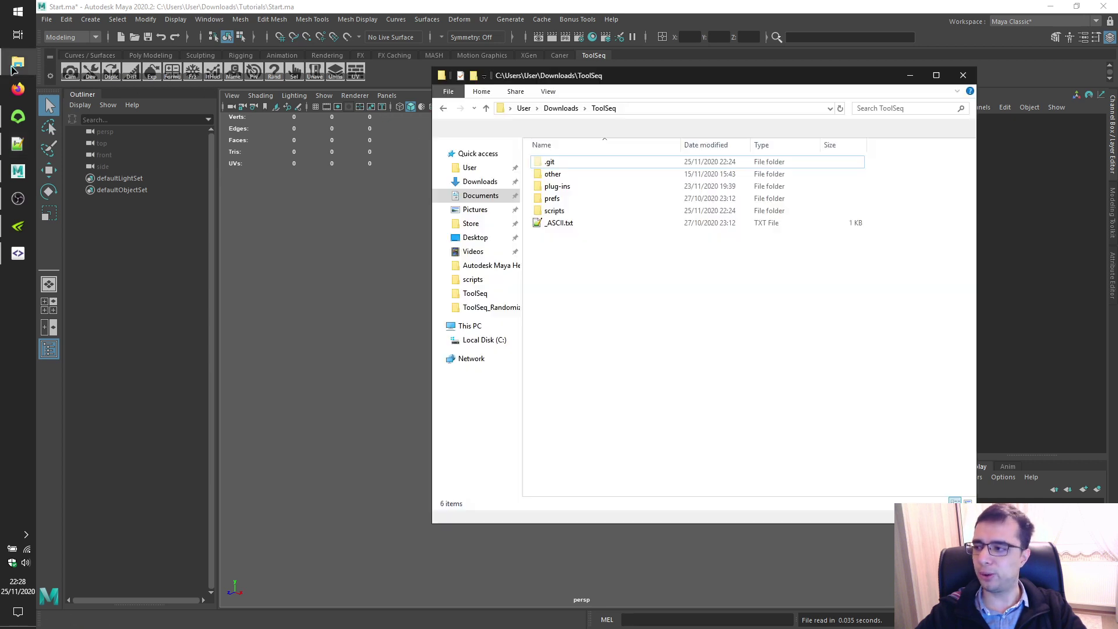
pyautogui.moveTo(617, 82); pyautogui.dragTo(750, 50)
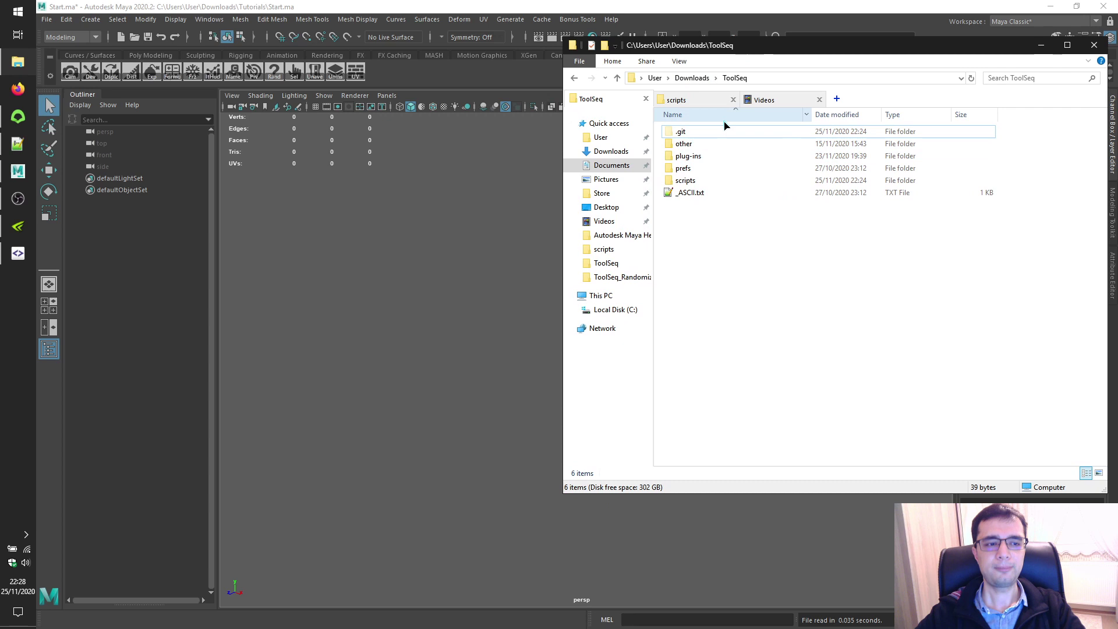
pyautogui.doubleClick(681, 145)
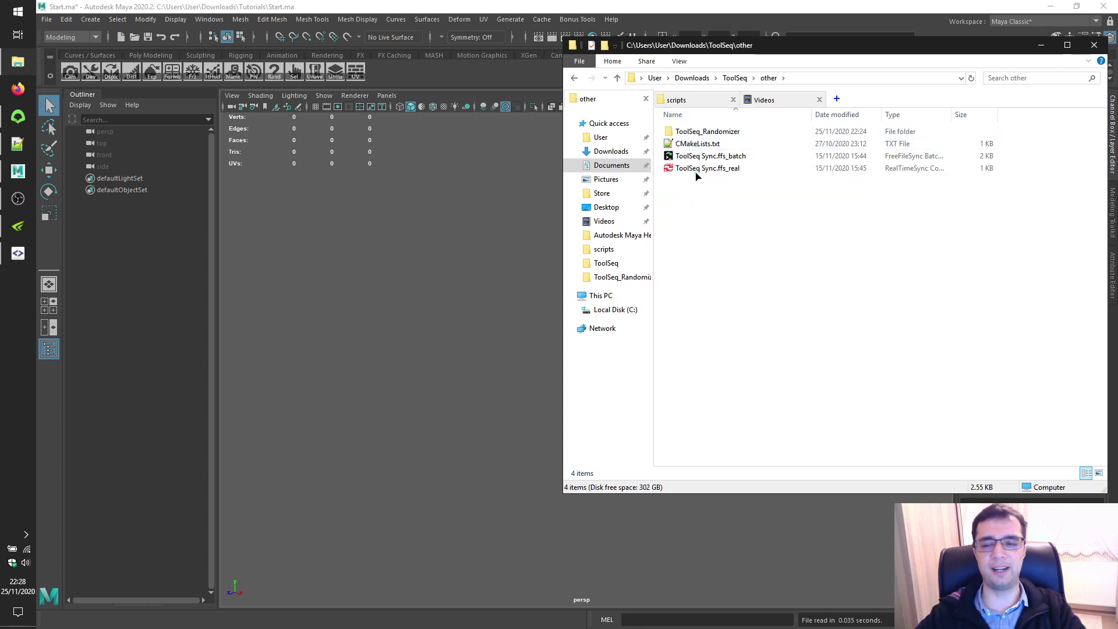
pyautogui.doubleClick(707, 132)
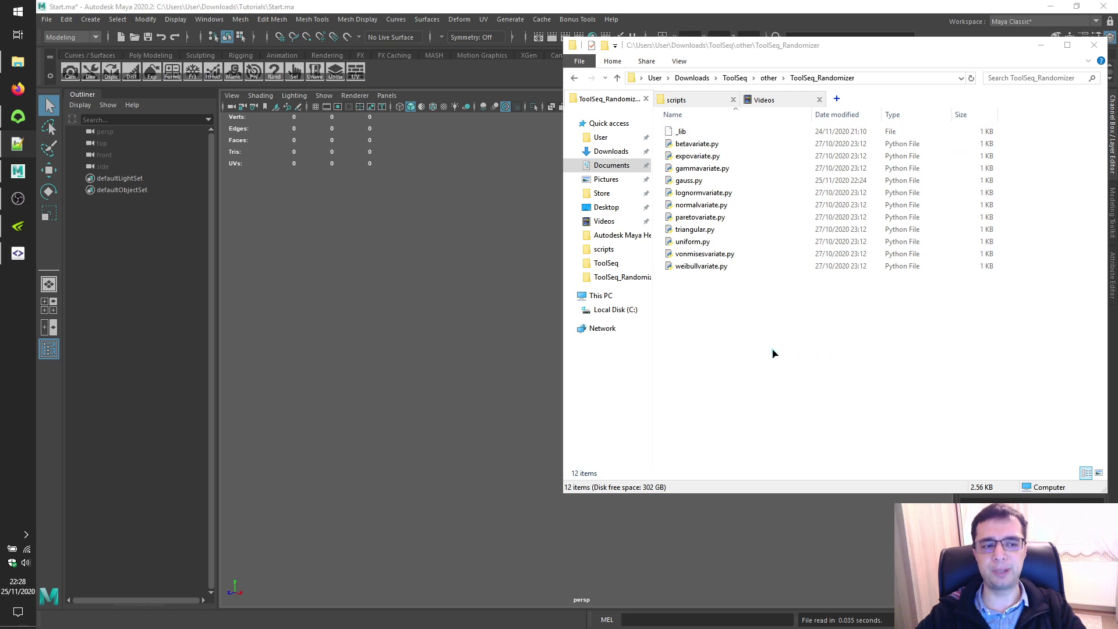
# Marquee-select the distribution .py scripts, then deselect them and select the _lib file
pyautogui.moveTo(770, 314); pyautogui.dragTo(676, 143)
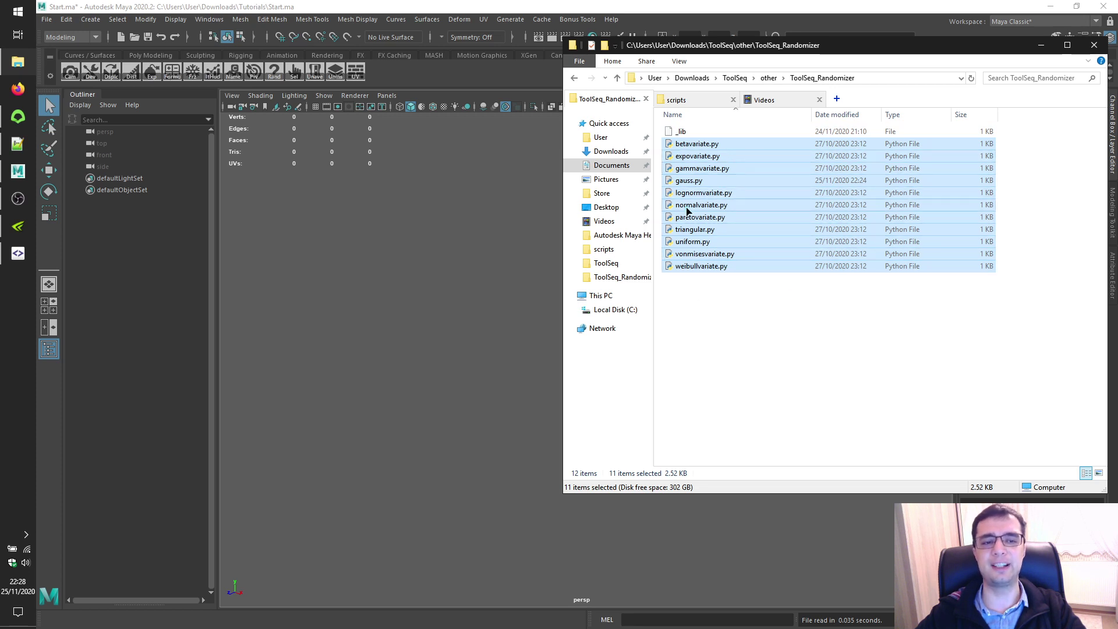
pyautogui.click(781, 337)
pyautogui.click(690, 131)
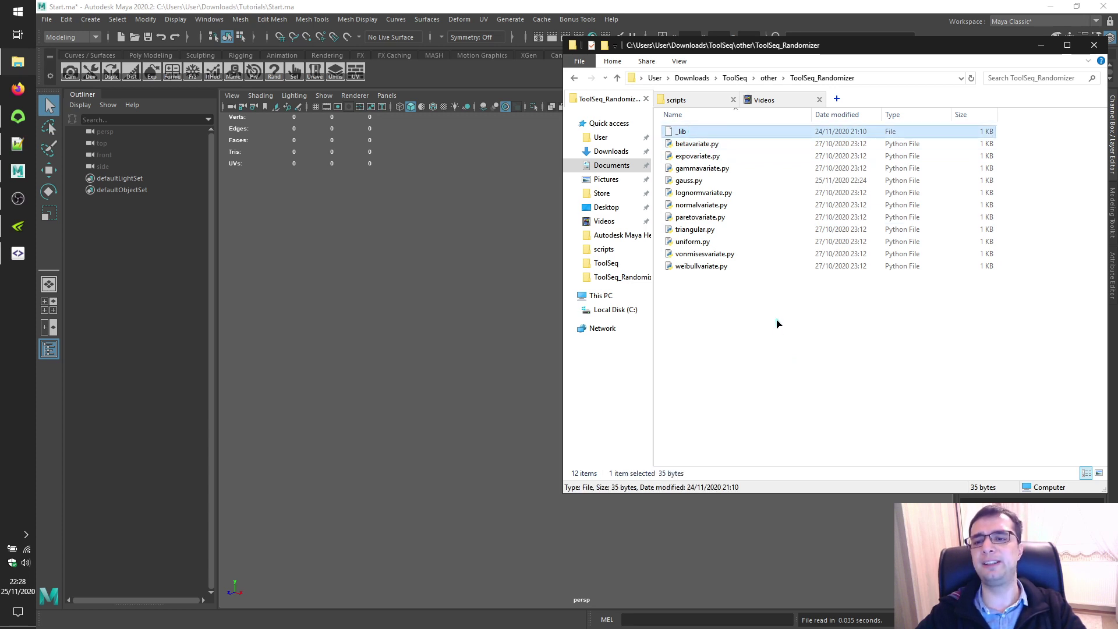
# Launch VSCodium and open the _lib file in it, highlighting the word matplotlib
pyautogui.click(20, 119)
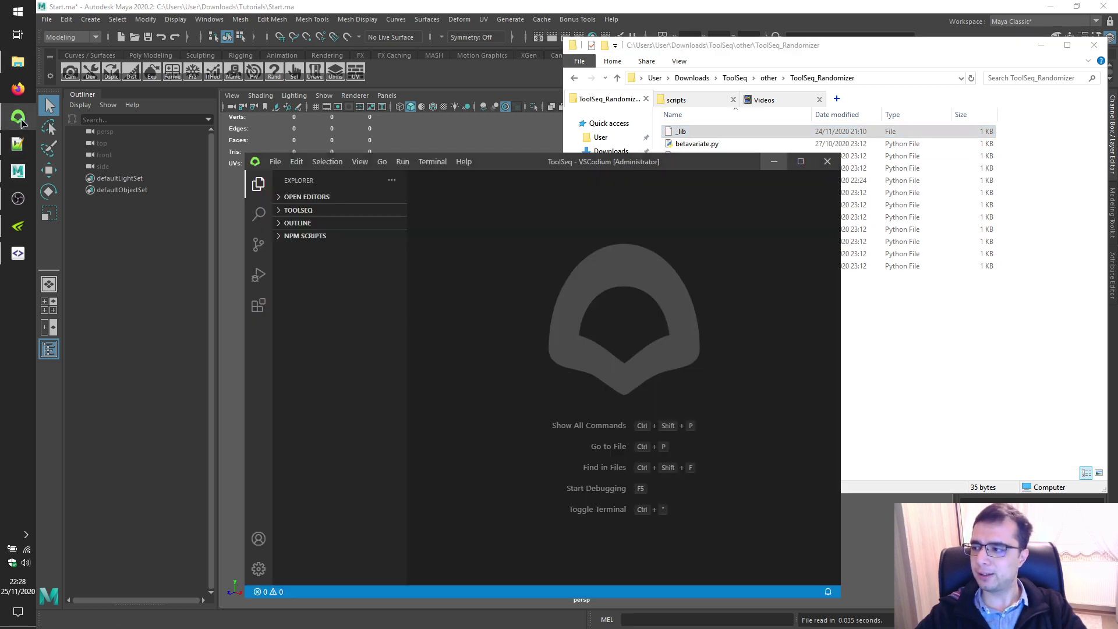
pyautogui.moveTo(679, 132); pyautogui.dragTo(579, 210)
pyautogui.doubleClick(582, 210)
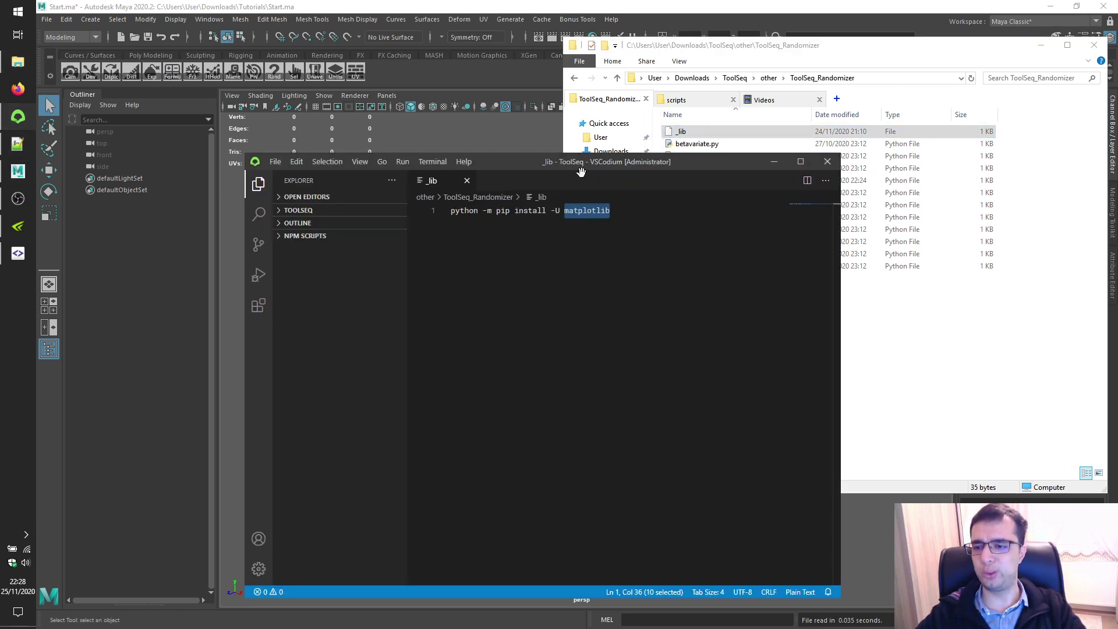
pyautogui.moveTo(581, 171); pyautogui.dragTo(755, 222)
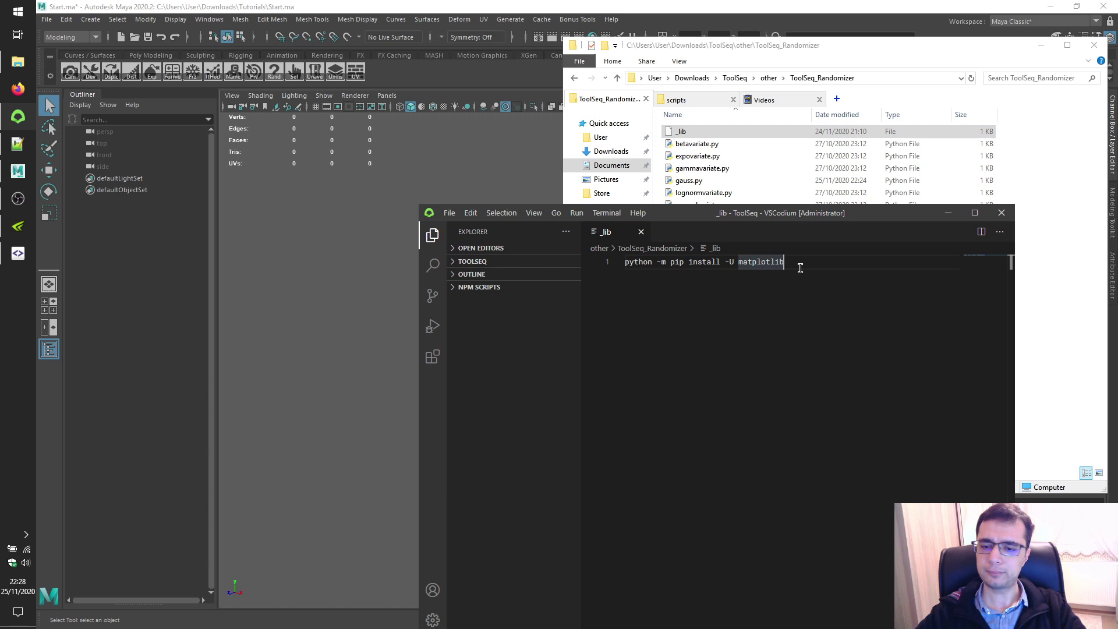
# Highlight the 'python -m pip install -U matplotlib' command, then close the _lib file
pyautogui.moveTo(809, 261); pyautogui.dragTo(608, 263)
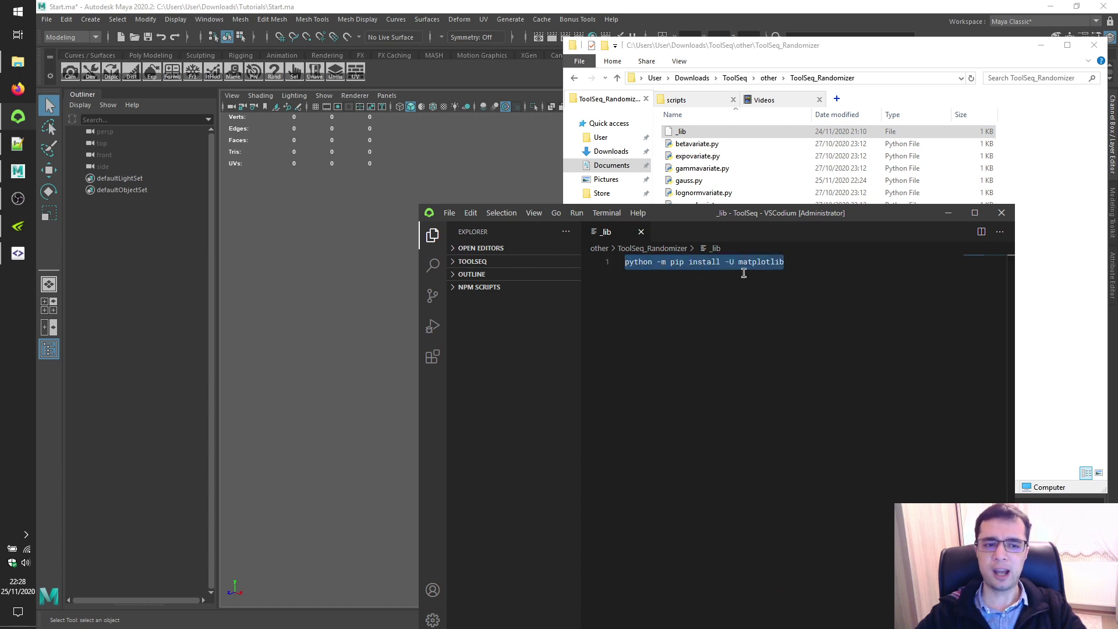
pyautogui.moveTo(697, 213); pyautogui.dragTo(797, 225)
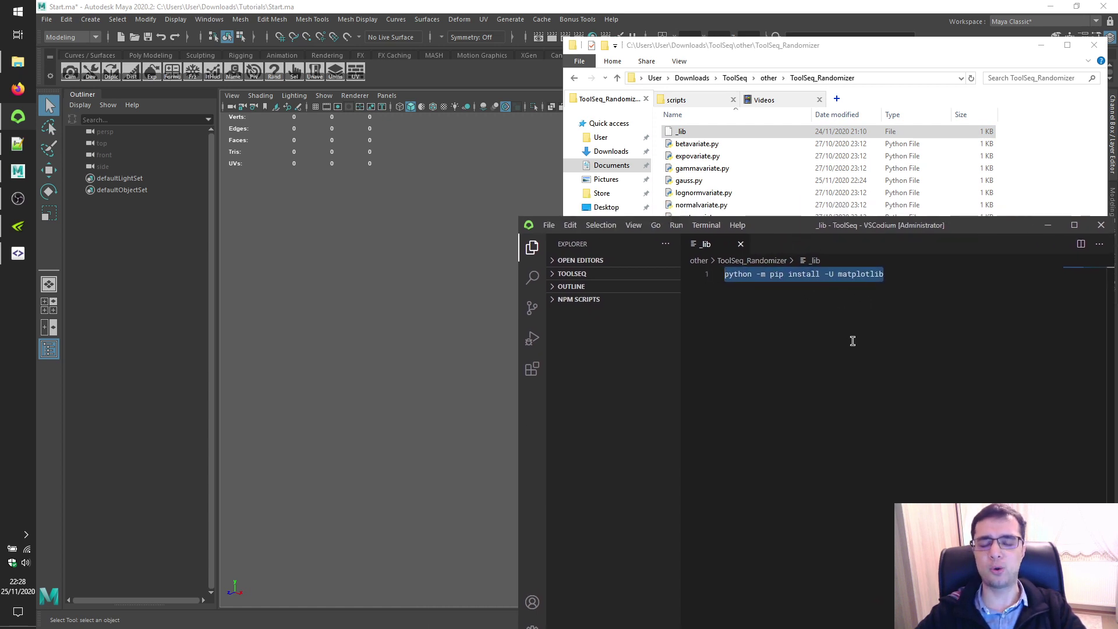
pyautogui.click(872, 322)
pyautogui.doubleClick(858, 275)
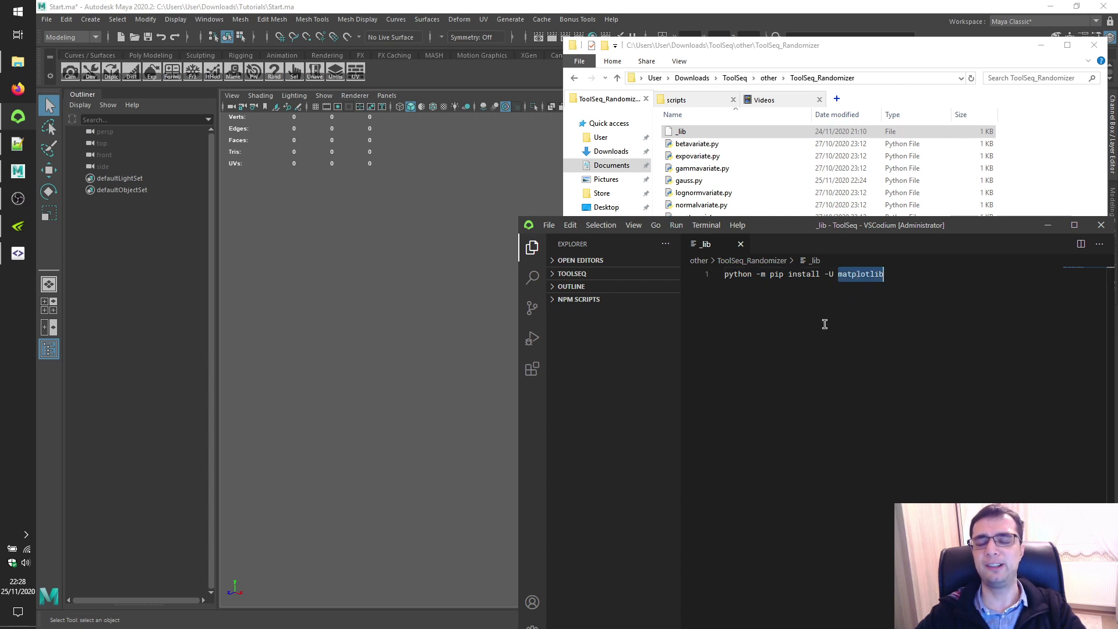
pyautogui.click(741, 243)
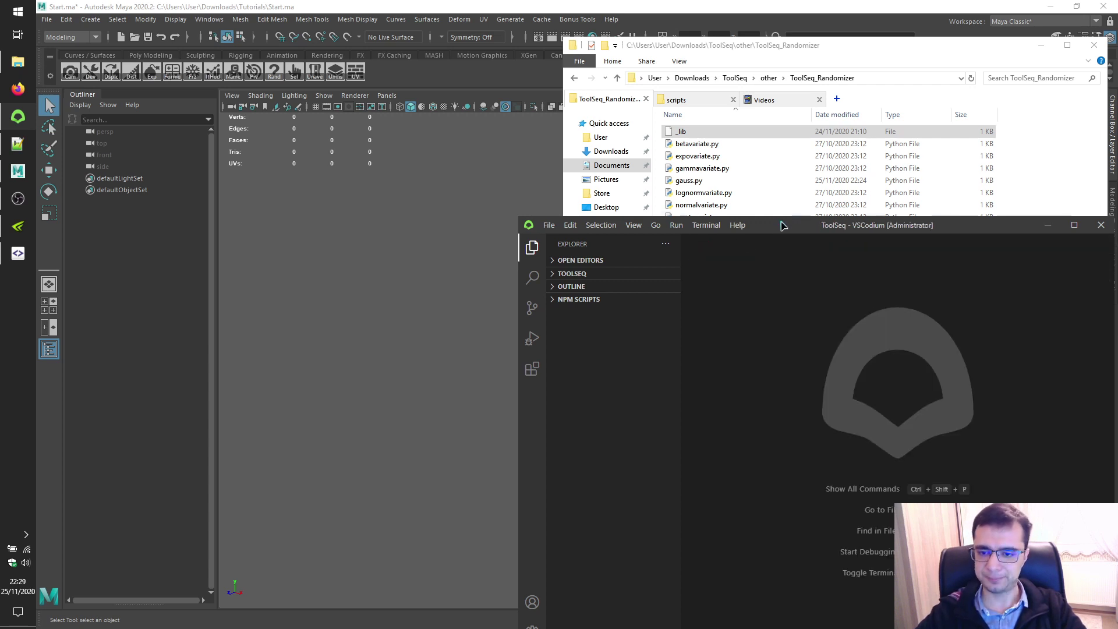
pyautogui.moveTo(782, 226); pyautogui.dragTo(788, 392)
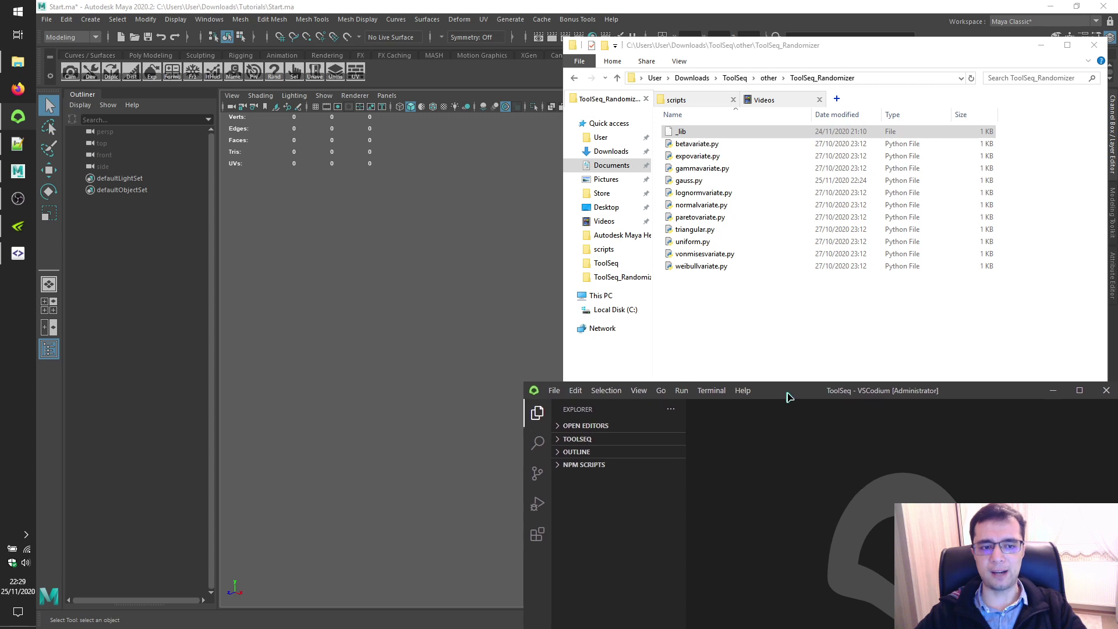
# Select the eleven distribution scripts and arrange File Explorer beside the VSCodium window
pyautogui.click(727, 311)
pyautogui.moveTo(748, 313); pyautogui.dragTo(681, 146)
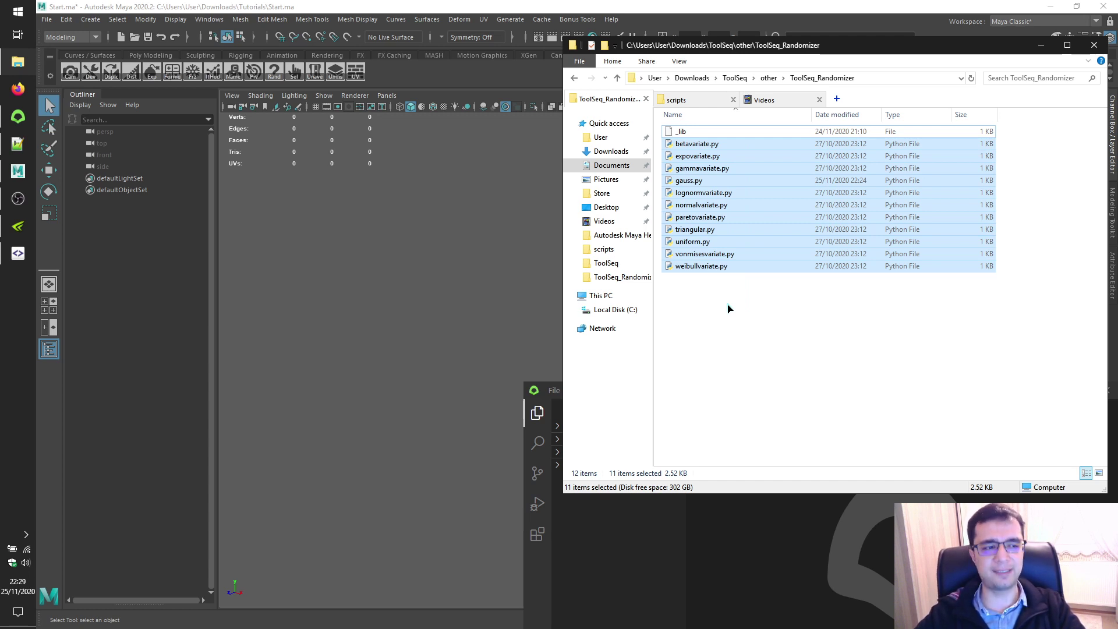
pyautogui.click(722, 544)
pyautogui.moveTo(816, 399); pyautogui.dragTo(383, 108)
pyautogui.click(728, 46)
pyautogui.moveTo(725, 47); pyautogui.dragTo(851, 78)
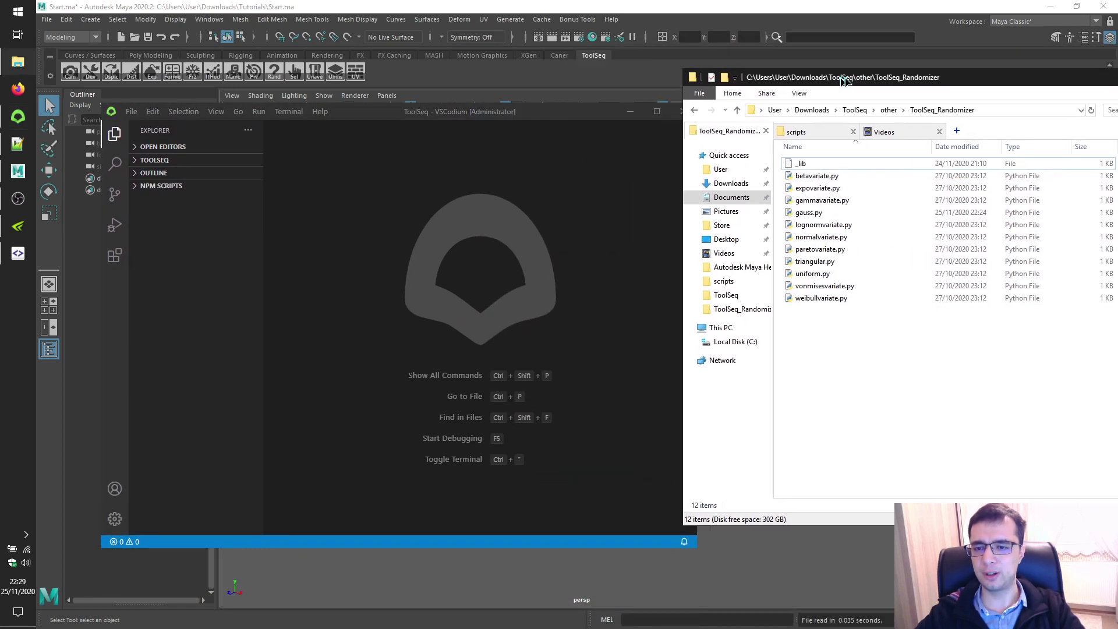
# Open betavariate, expovariate, gammavariate, gauss, lognormvariate and normalvariate scripts, highlighting gauss's mu and sigma lines
pyautogui.moveTo(816, 176); pyautogui.dragTo(483, 175)
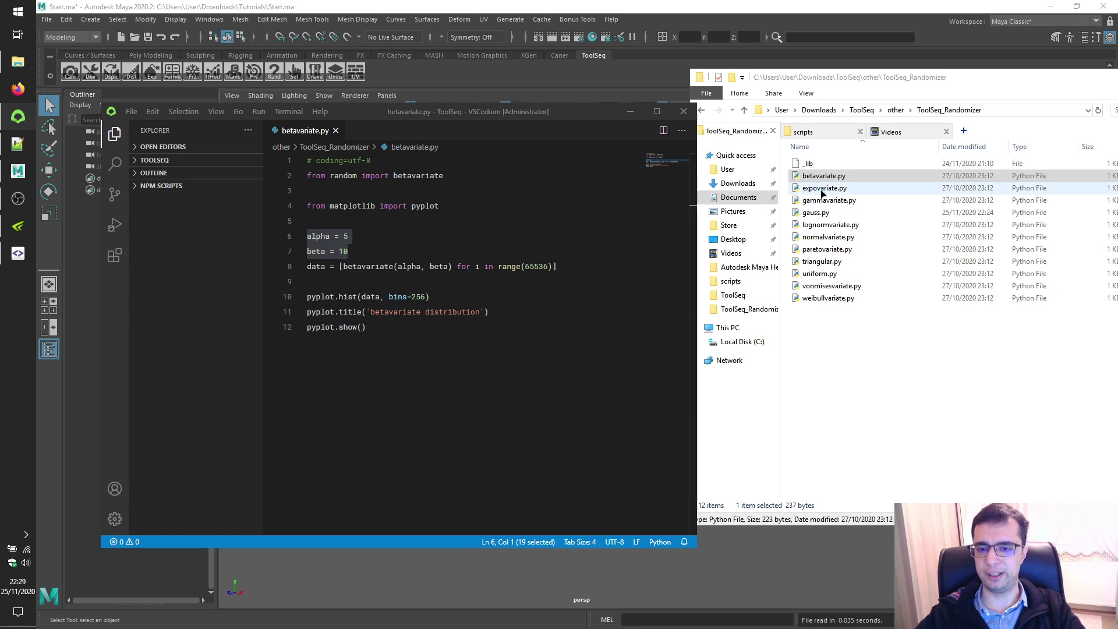
pyautogui.moveTo(823, 194); pyautogui.dragTo(417, 134)
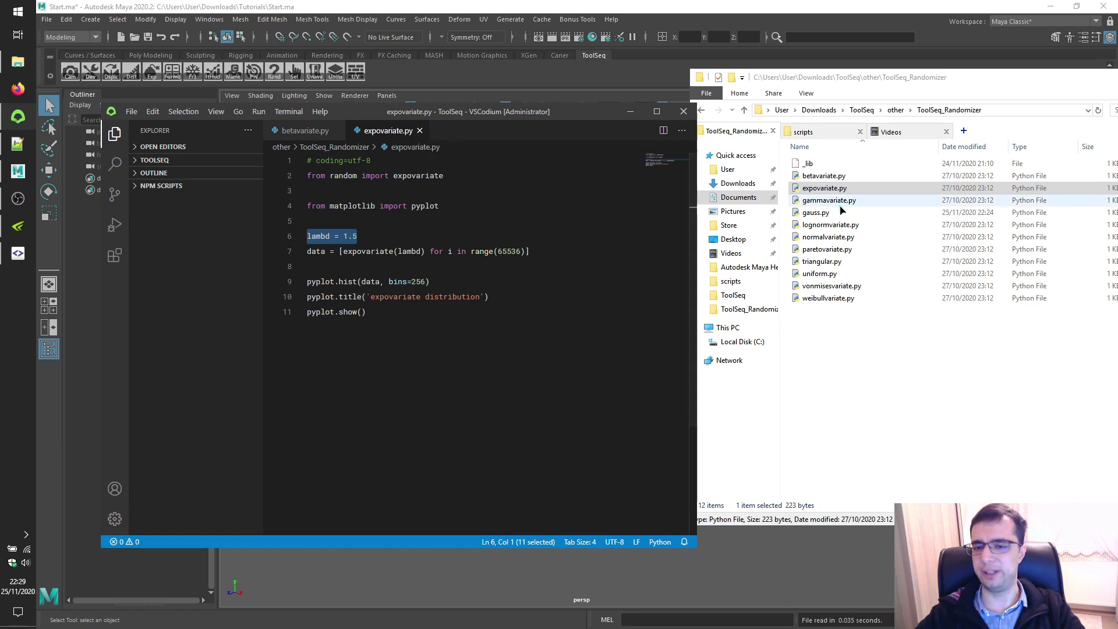
pyautogui.moveTo(838, 202); pyautogui.dragTo(489, 132)
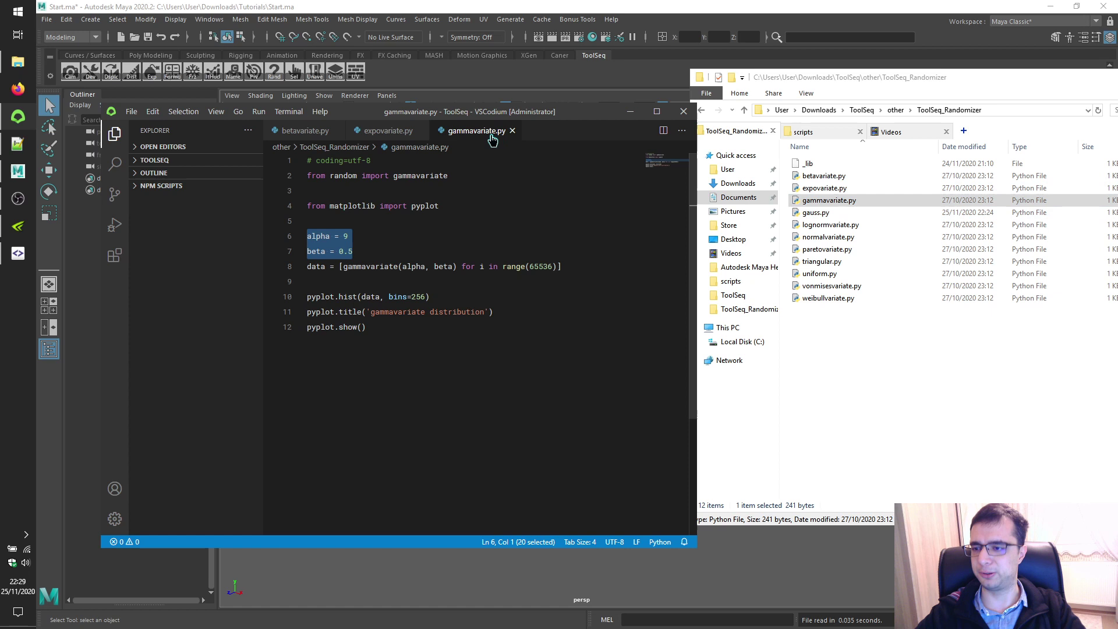
pyautogui.moveTo(815, 212); pyautogui.dragTo(585, 161)
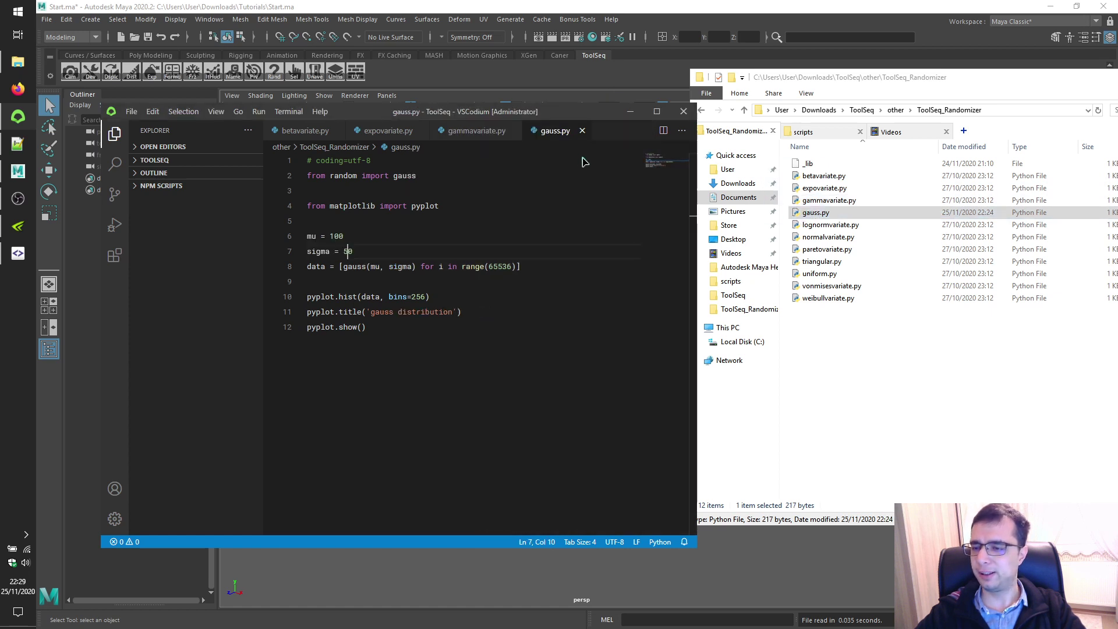
pyautogui.moveTo(368, 251); pyautogui.dragTo(285, 238)
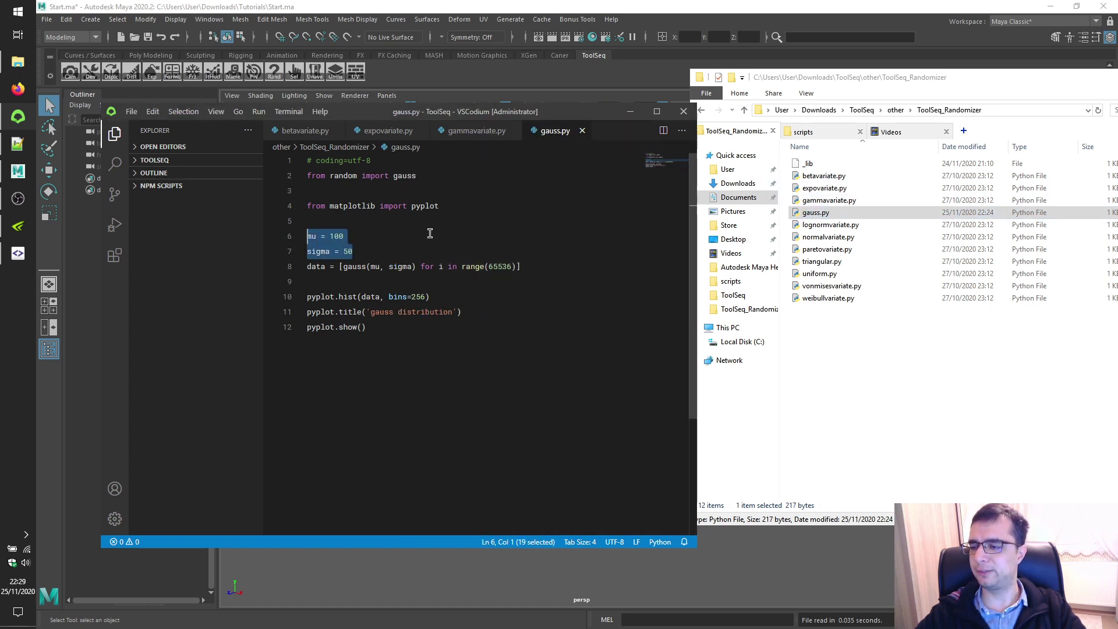
pyautogui.moveTo(829, 224); pyautogui.dragTo(589, 154)
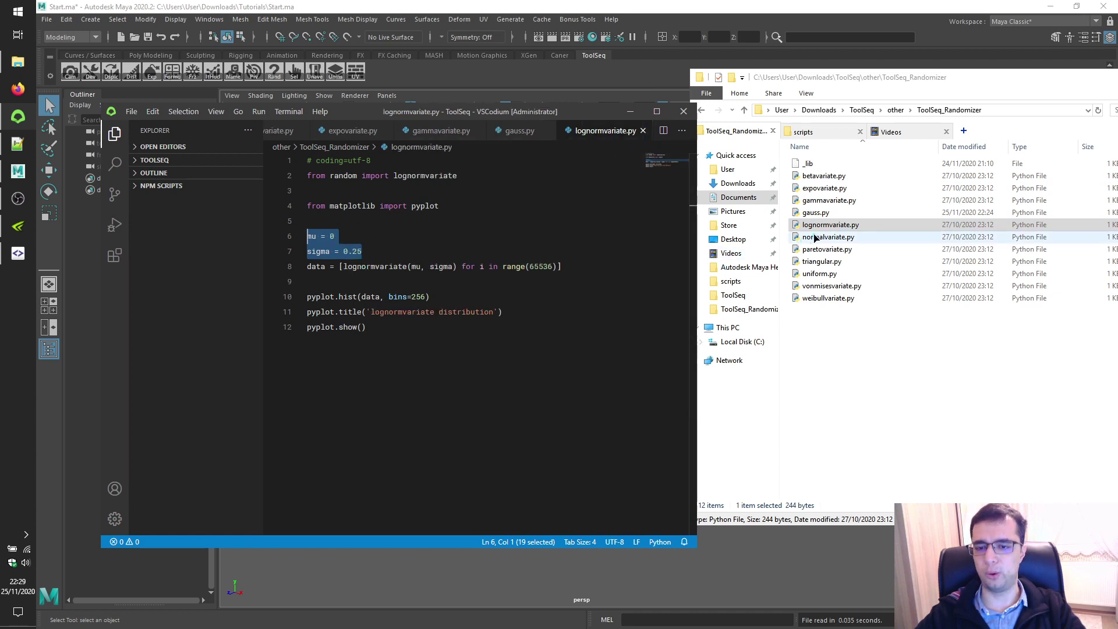
pyautogui.moveTo(815, 238); pyautogui.dragTo(576, 142)
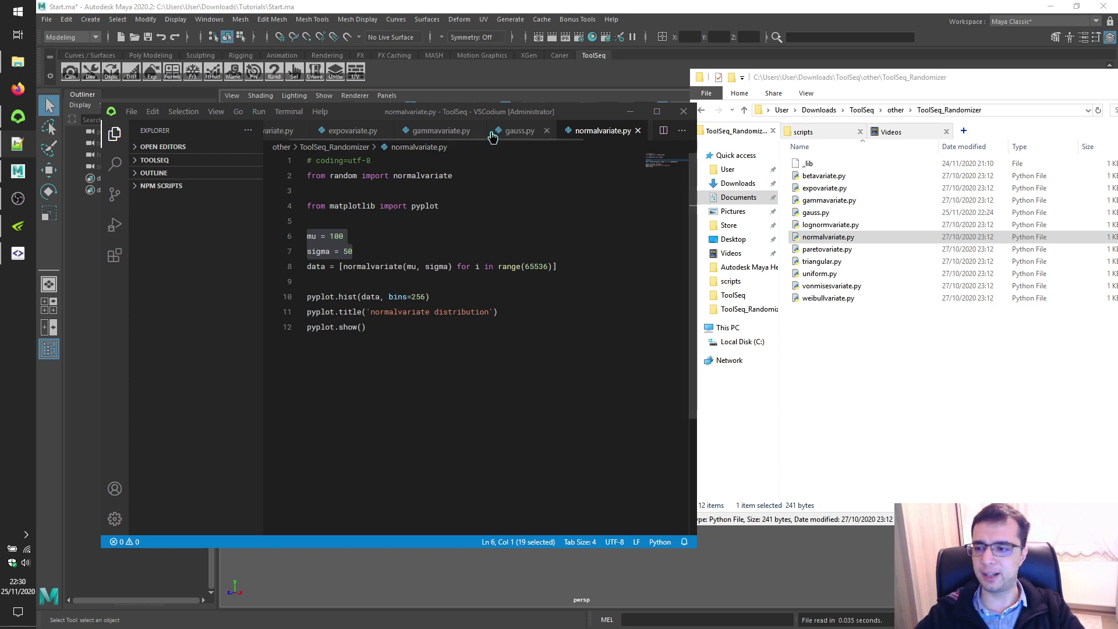
# Close all tabs, reopen gauss.py, and run it to view the histogram peaking near 100
pyautogui.rightClick(599, 132)
pyautogui.click(531, 200)
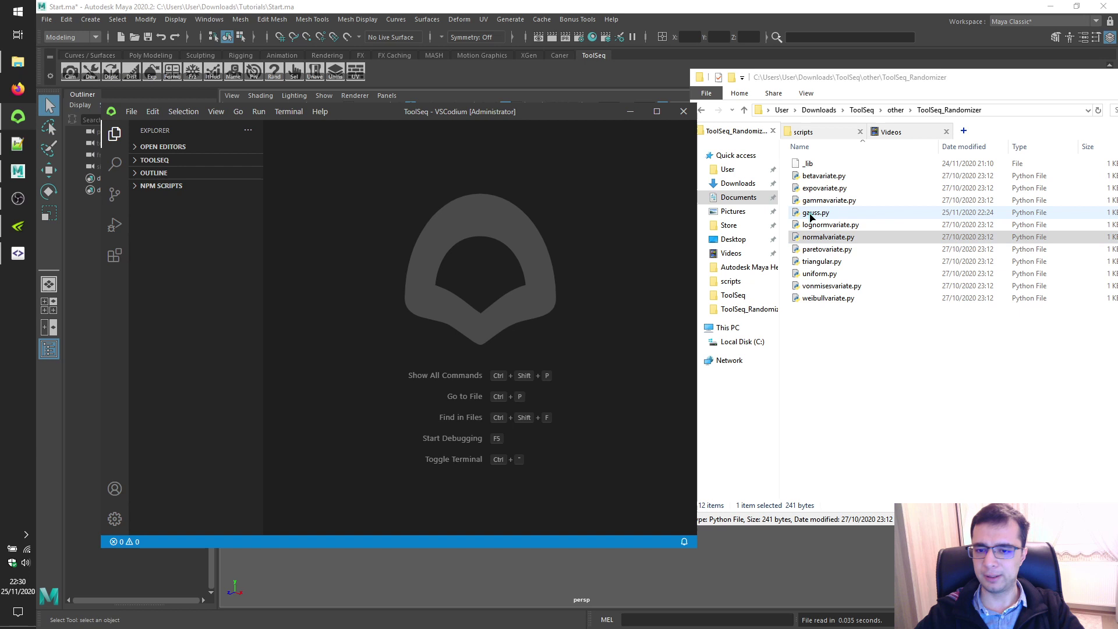
pyautogui.moveTo(815, 213); pyautogui.dragTo(543, 219)
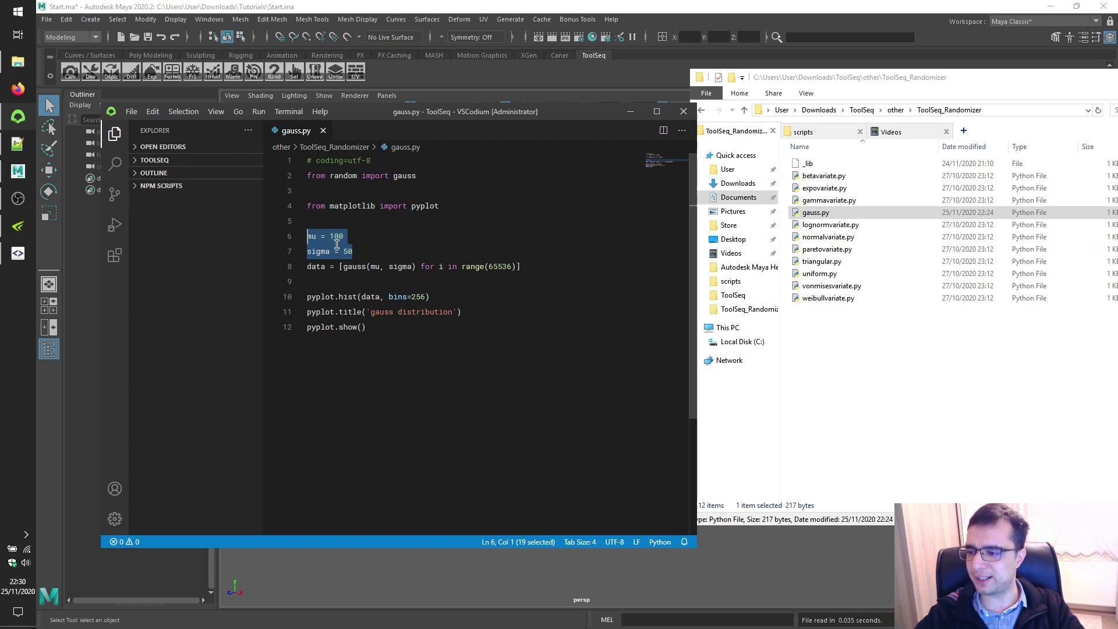
pyautogui.doubleClick(824, 215)
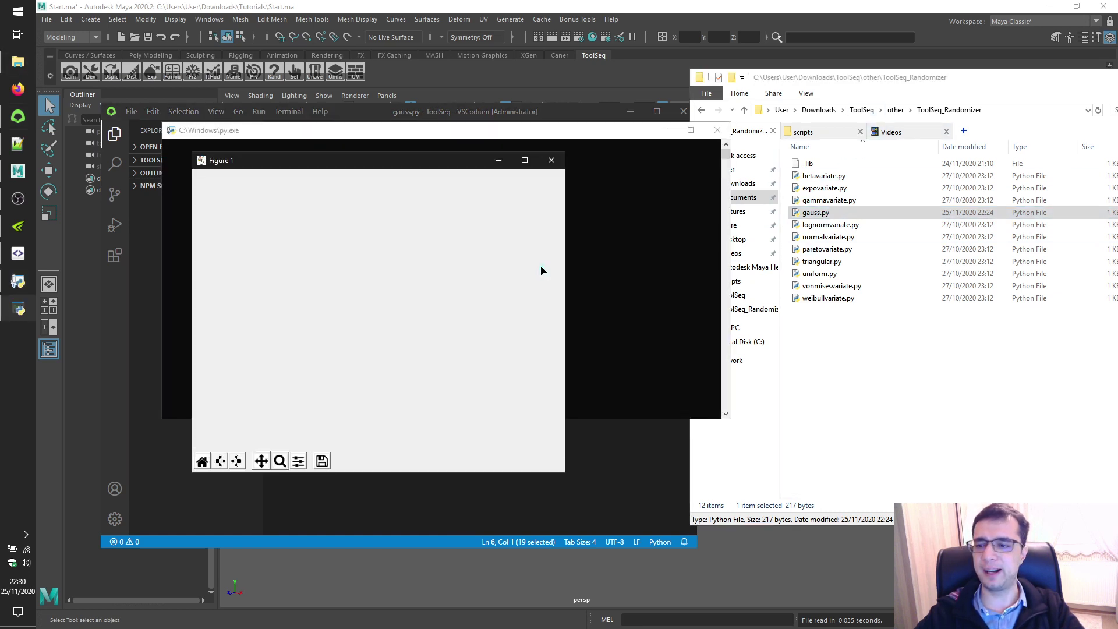
pyautogui.moveTo(383, 165); pyautogui.dragTo(889, 76)
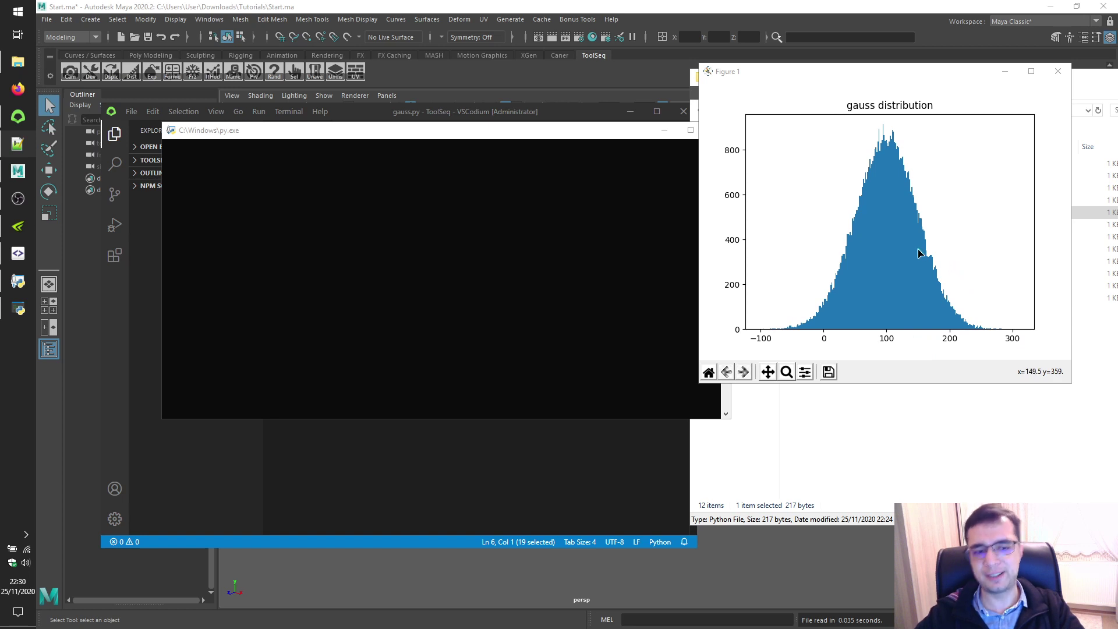
pyautogui.click(1058, 71)
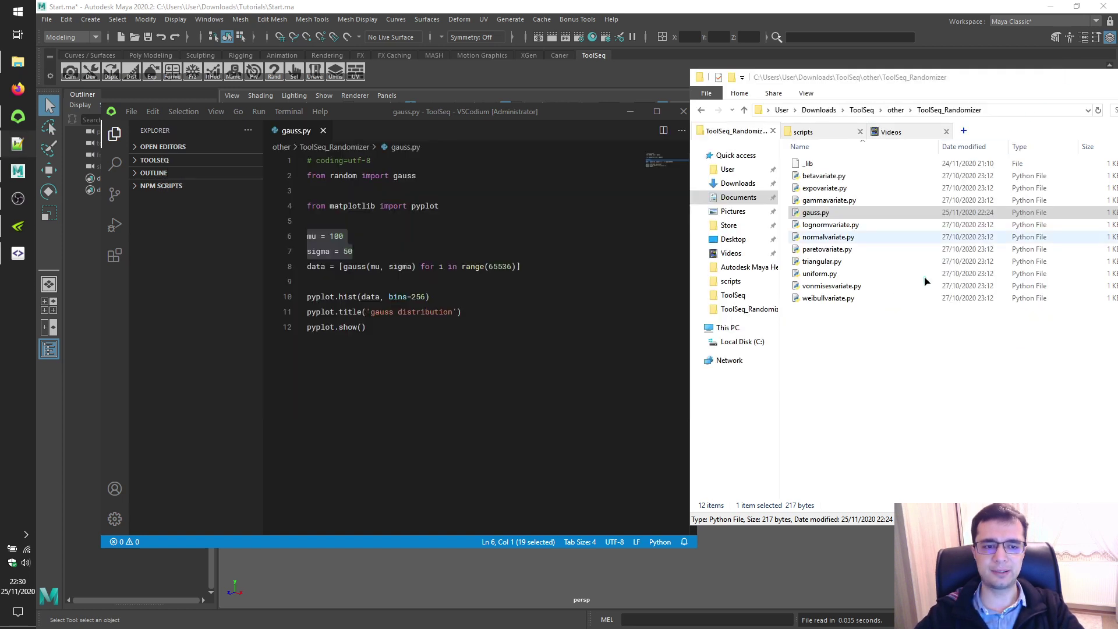
pyautogui.doubleClick(824, 176)
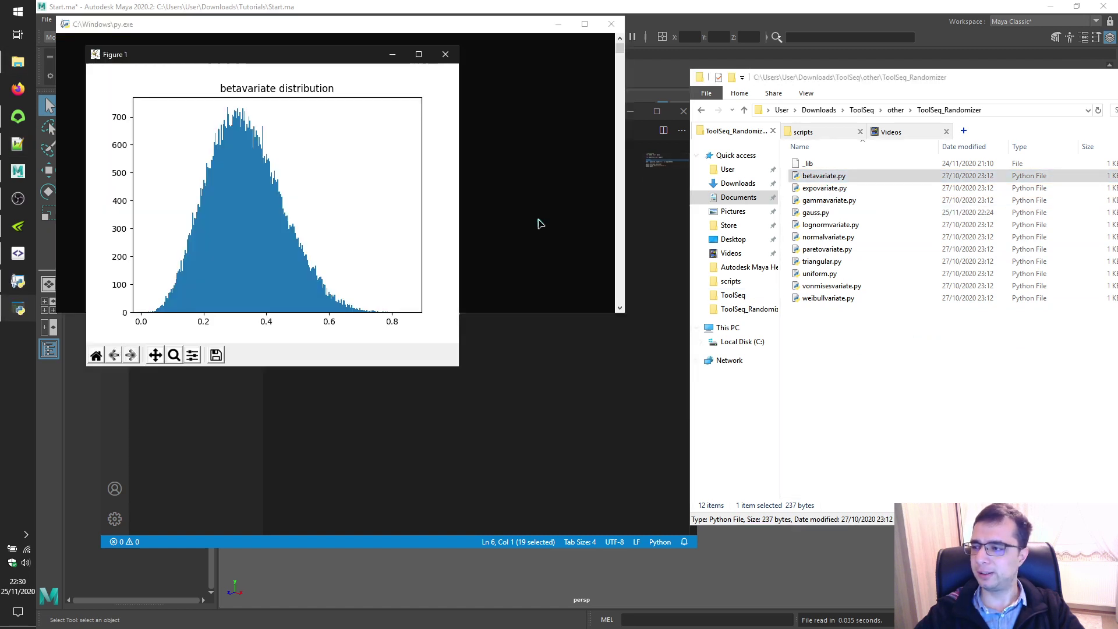
pyautogui.click(445, 54)
pyautogui.click(837, 190)
pyautogui.doubleClick(837, 190)
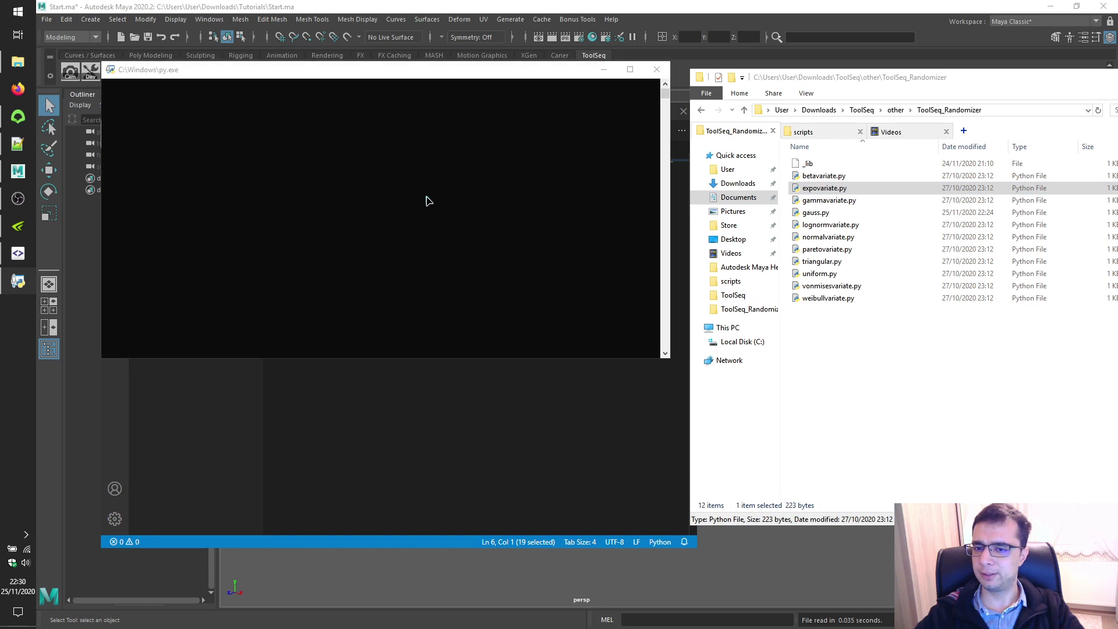
pyautogui.click(491, 100)
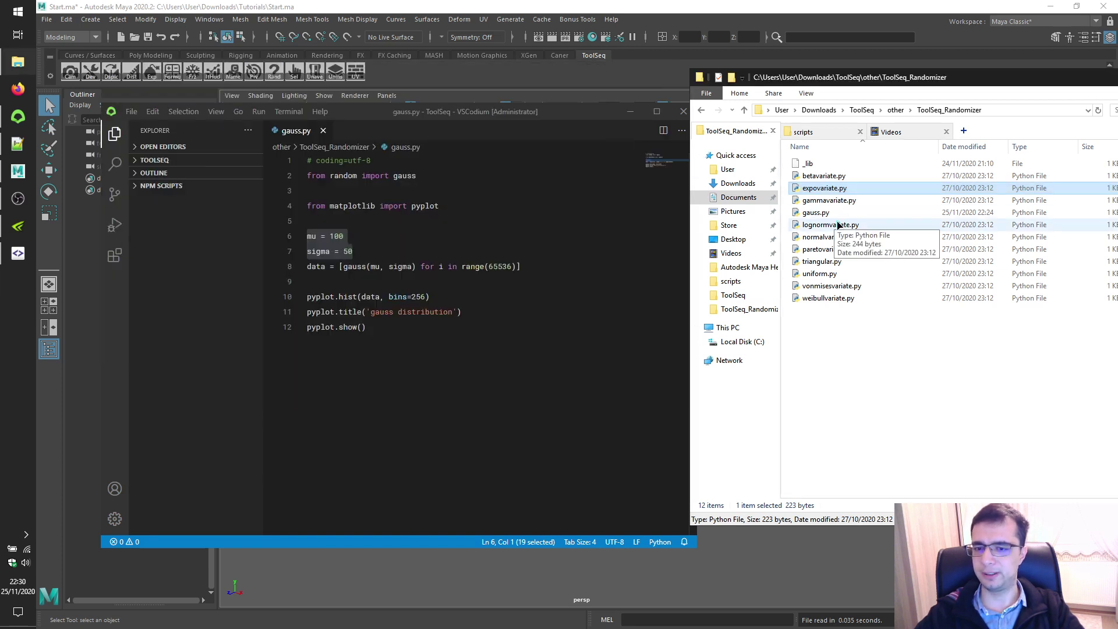
pyautogui.doubleClick(829, 200)
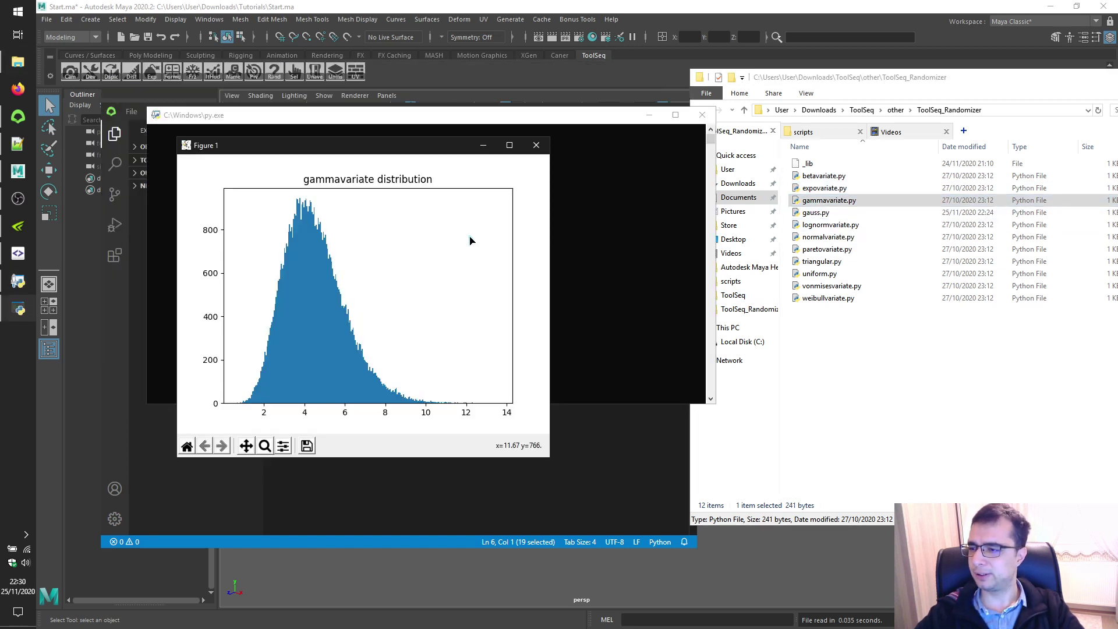
pyautogui.click(536, 145)
pyautogui.doubleClick(829, 212)
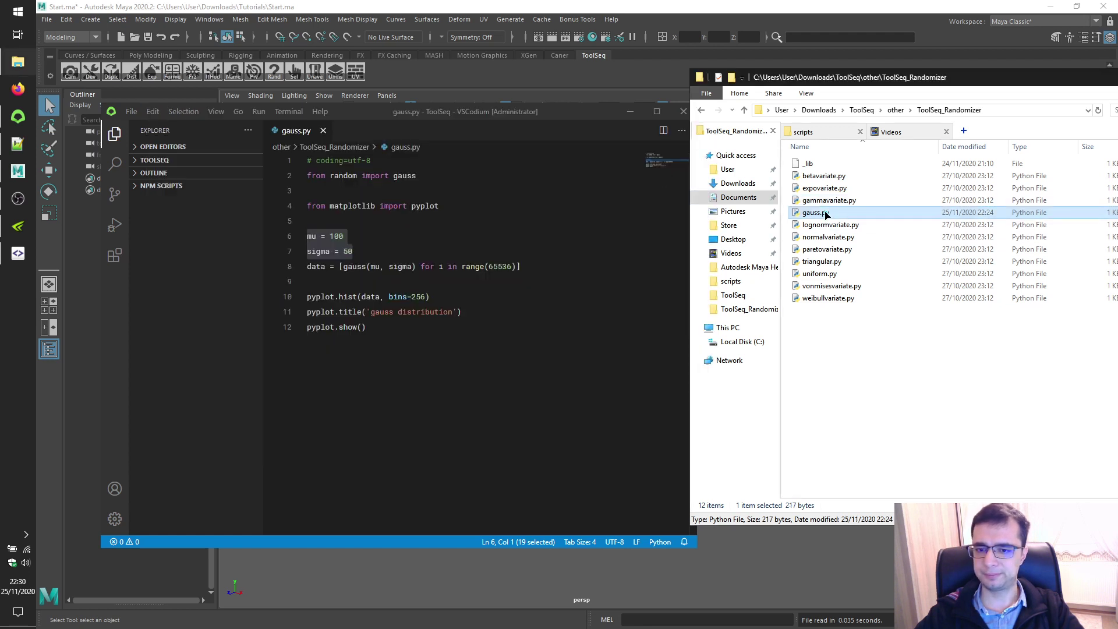
pyautogui.click(435, 37)
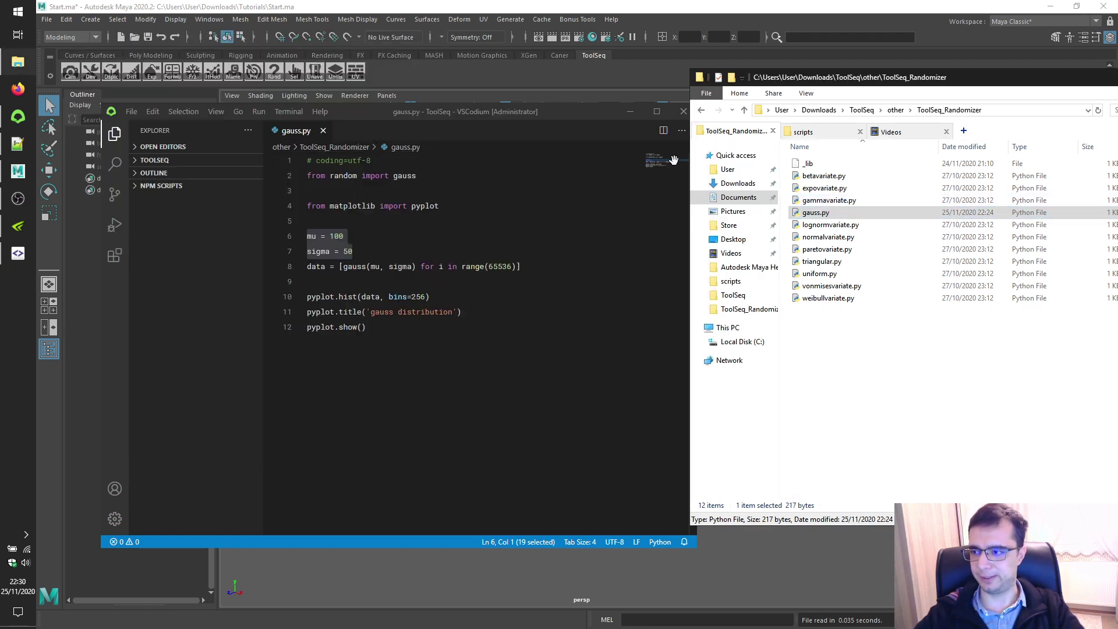
pyautogui.click(814, 227)
pyautogui.doubleClick(814, 228)
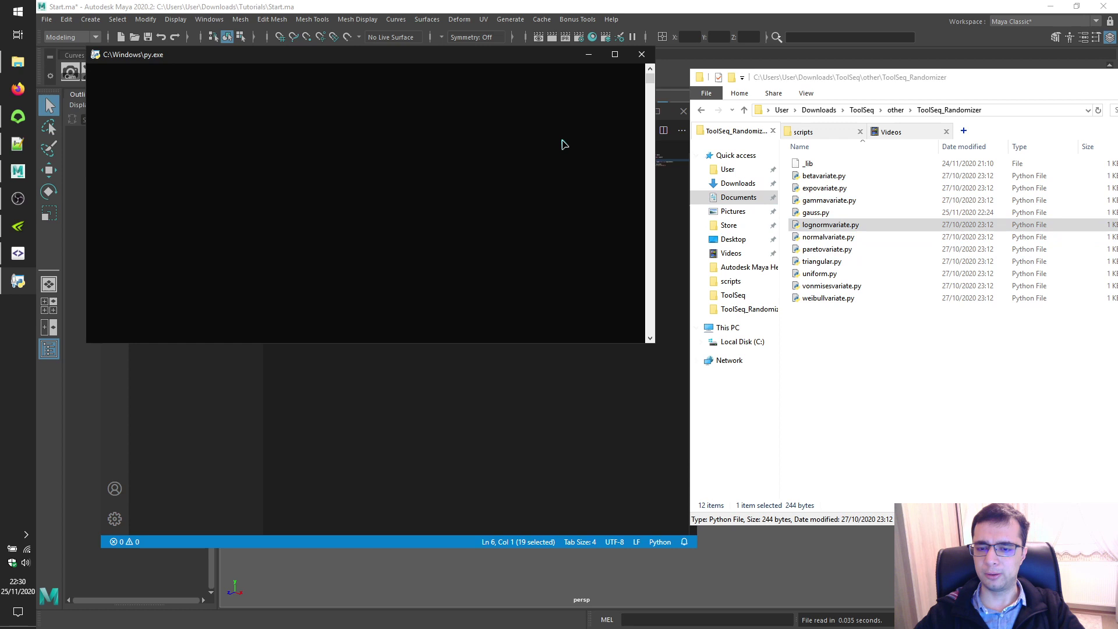
pyautogui.click(476, 84)
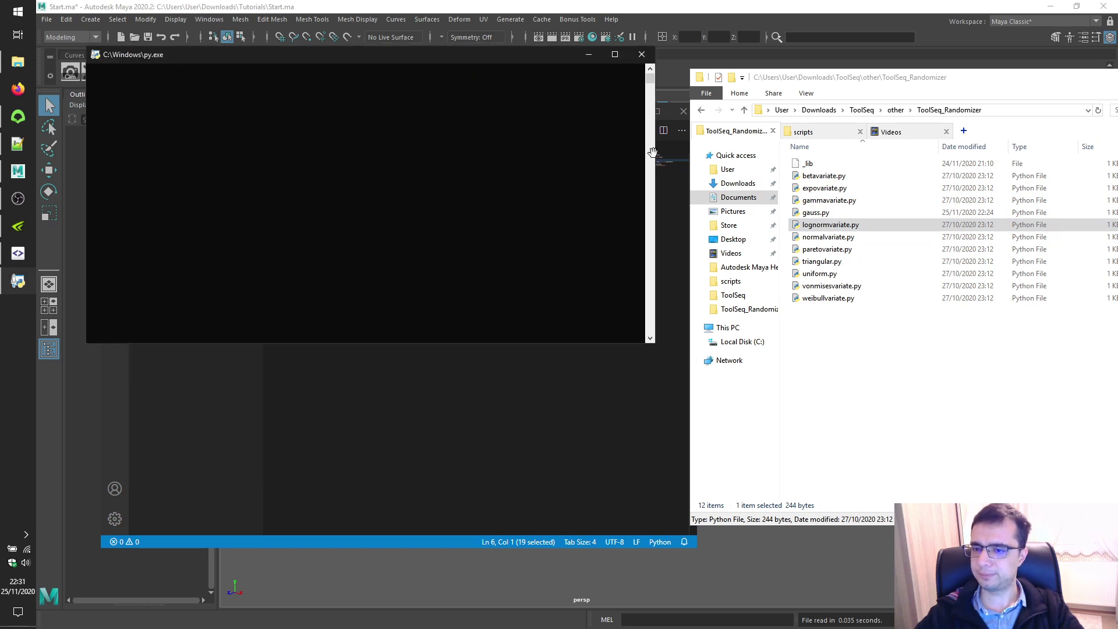
pyautogui.doubleClick(828, 237)
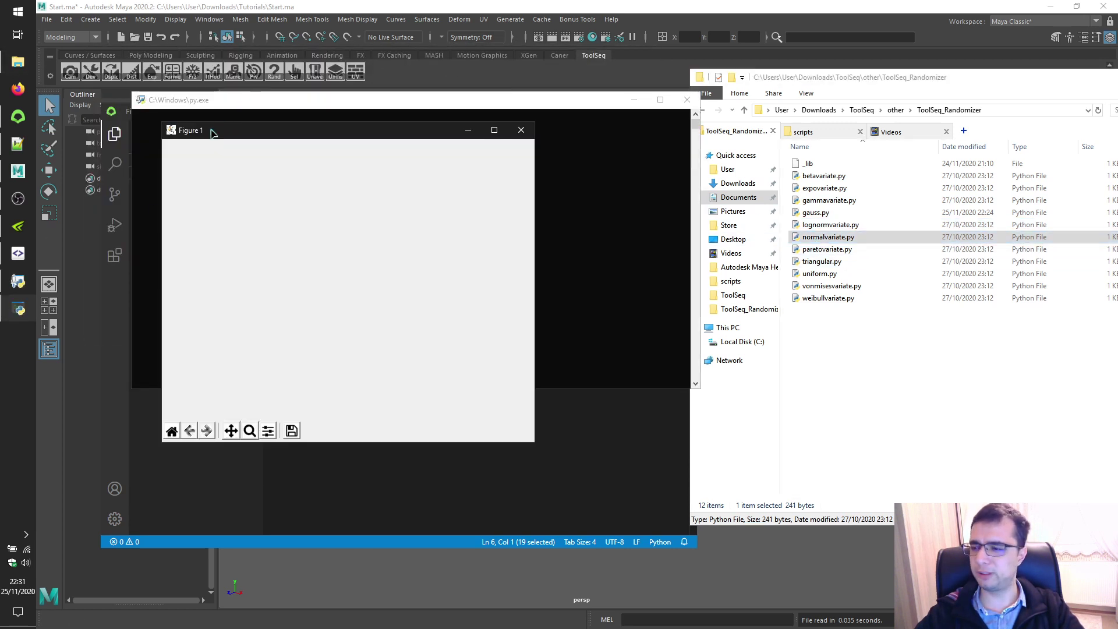
pyautogui.click(521, 130)
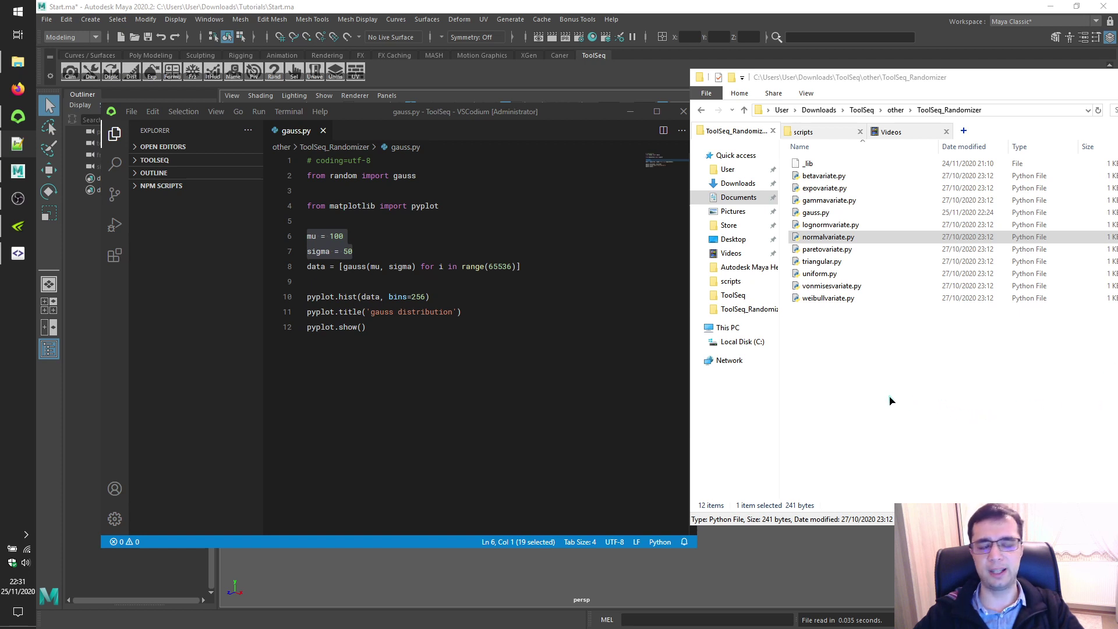
# Change gauss.py to mu = 10 and sigma = 1 and save it
pyautogui.click(357, 237)
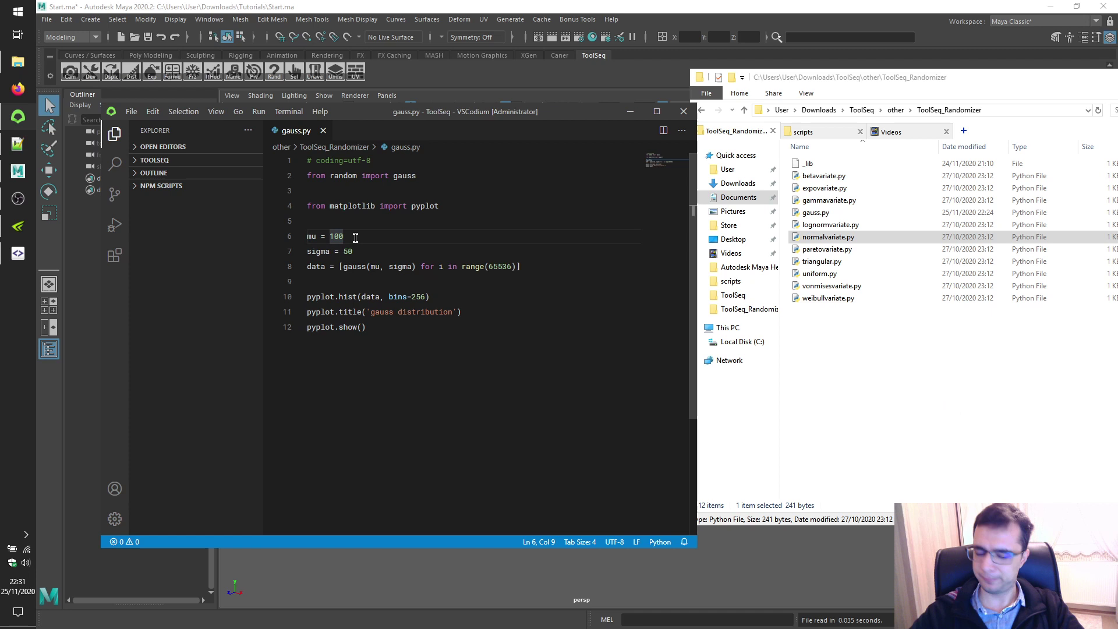
pyautogui.press('BackSpace')
pyautogui.doubleClick(349, 251)
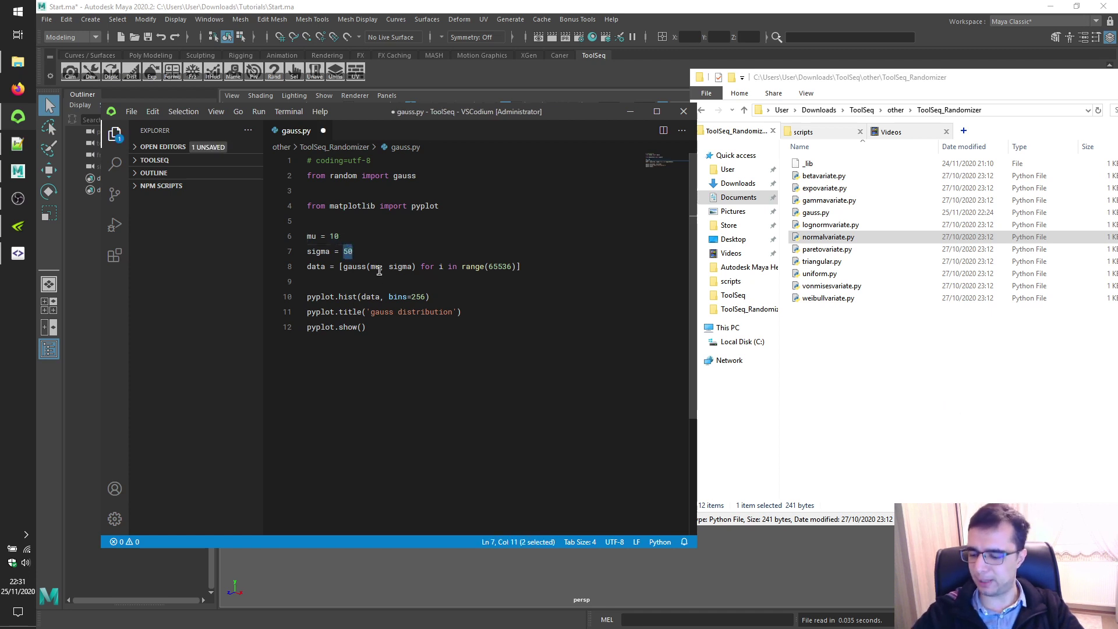
pyautogui.write('1')
pyautogui.hotkey('ctrl', 's')
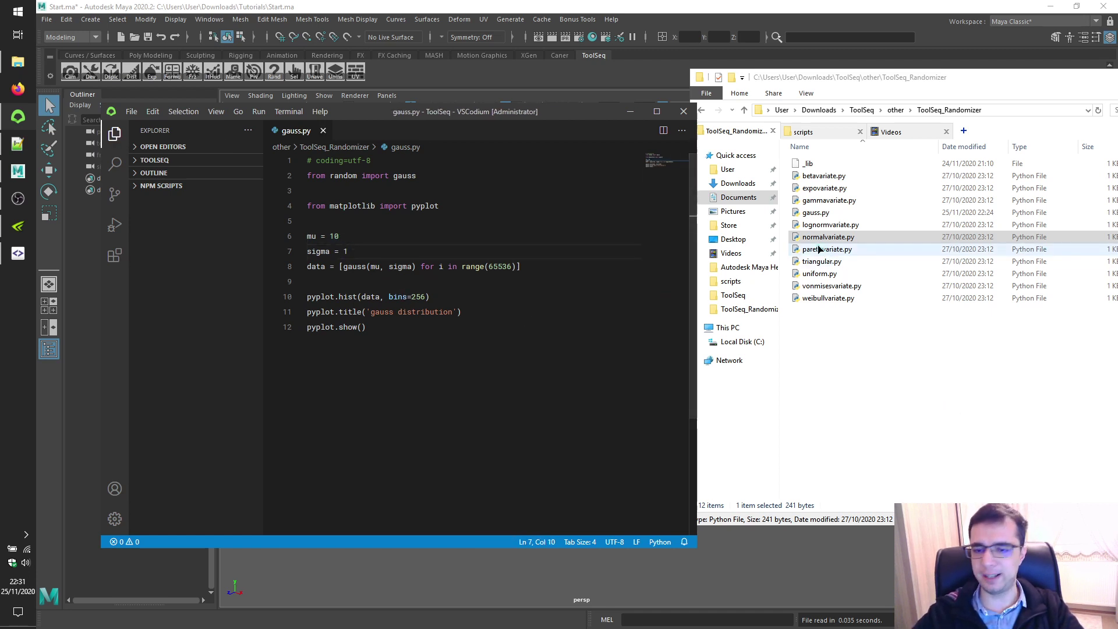
# Run gauss.py, review the narrower histogram centred on 10, then close it
pyautogui.doubleClick(814, 213)
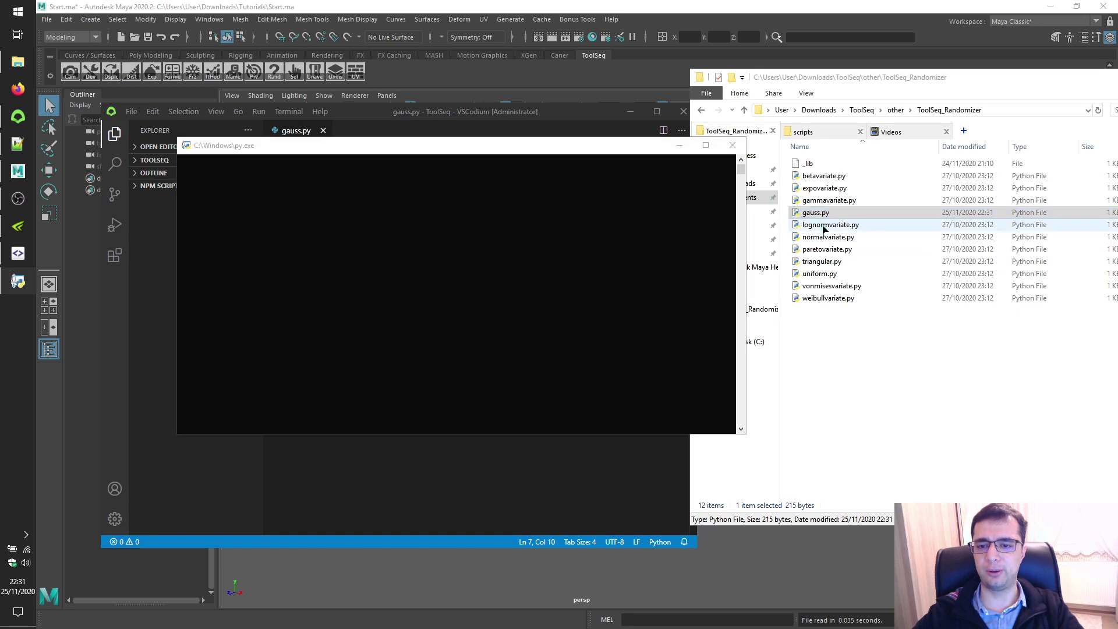
pyautogui.moveTo(267, 29); pyautogui.dragTo(889, 60)
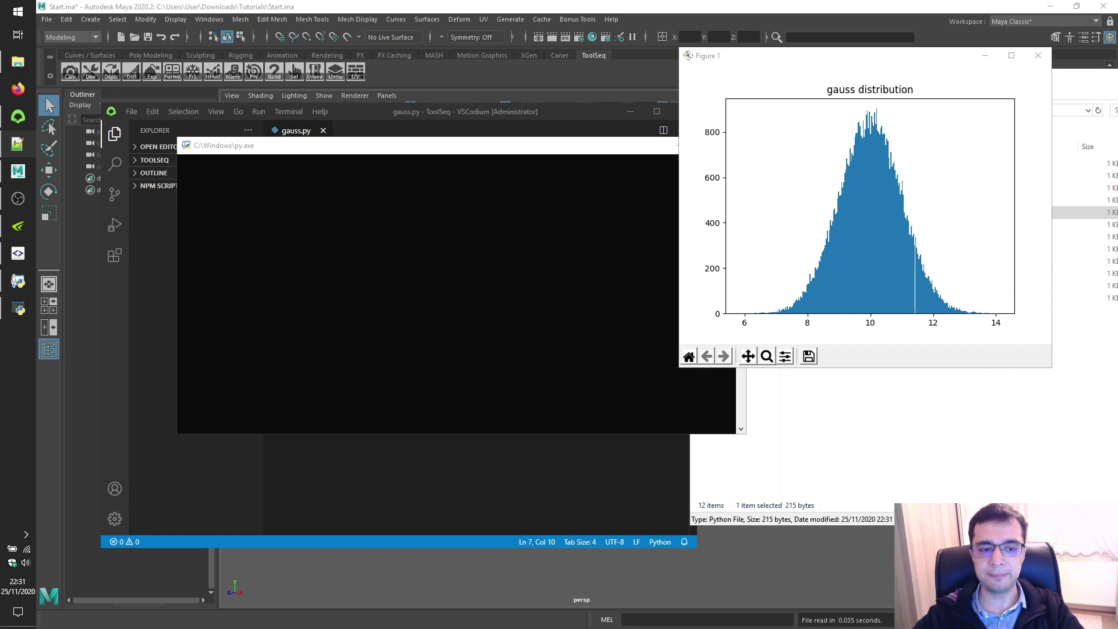
pyautogui.click(1037, 56)
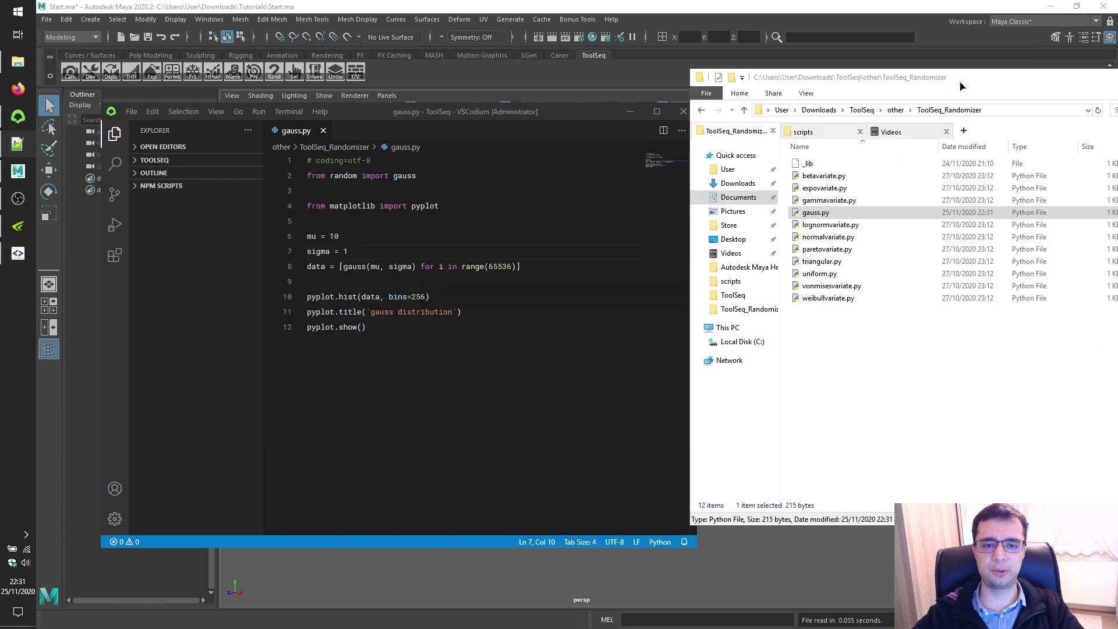
pyautogui.moveTo(960, 86); pyautogui.dragTo(725, 124)
# Return to Maya, set the Randomizer function to gauss, and enlarge its window
pyautogui.click(871, 120)
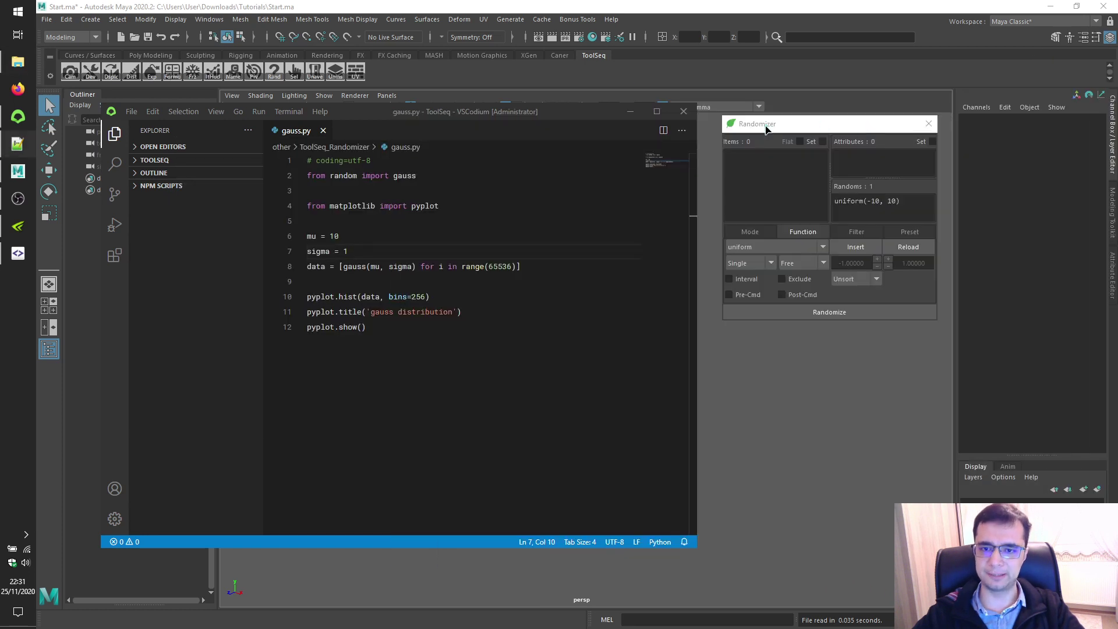
pyautogui.click(631, 112)
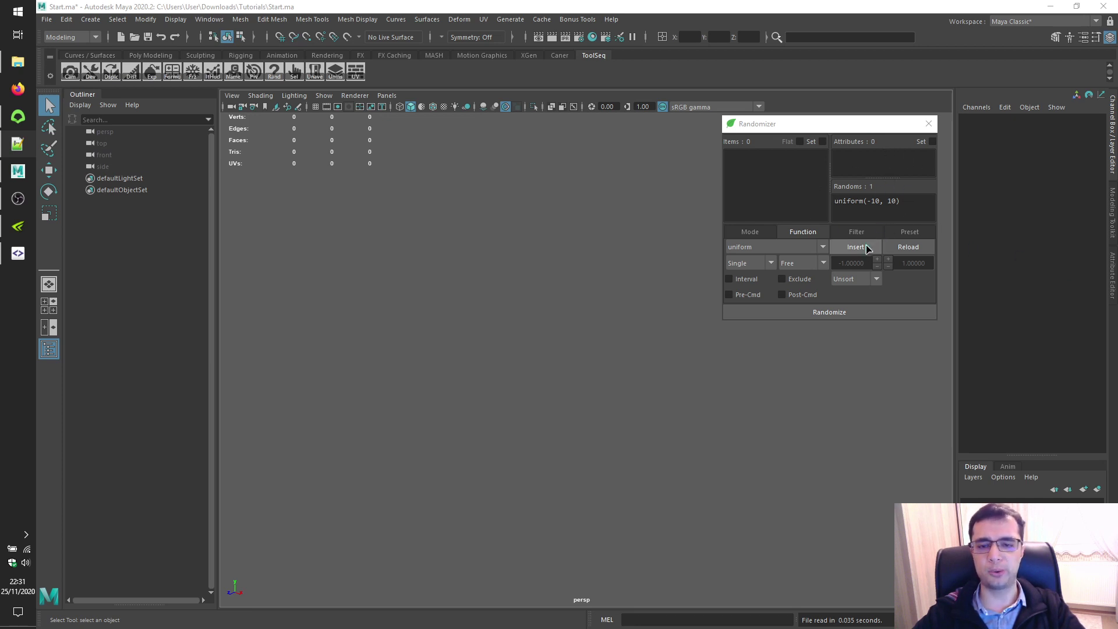
pyautogui.click(808, 250)
pyautogui.click(772, 339)
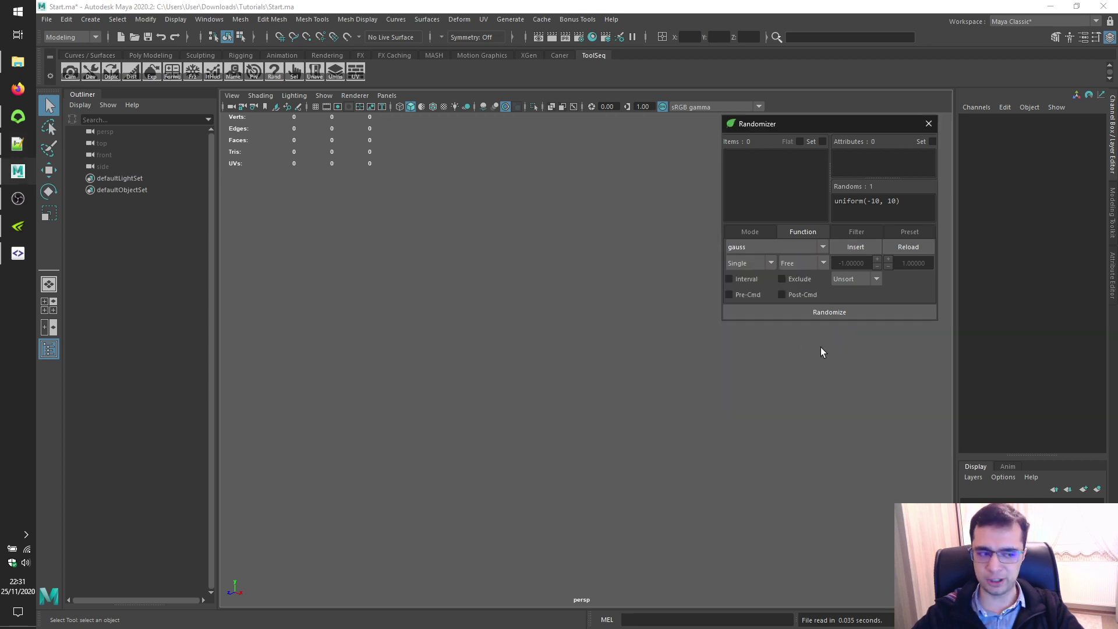
pyautogui.moveTo(857, 323); pyautogui.dragTo(871, 370)
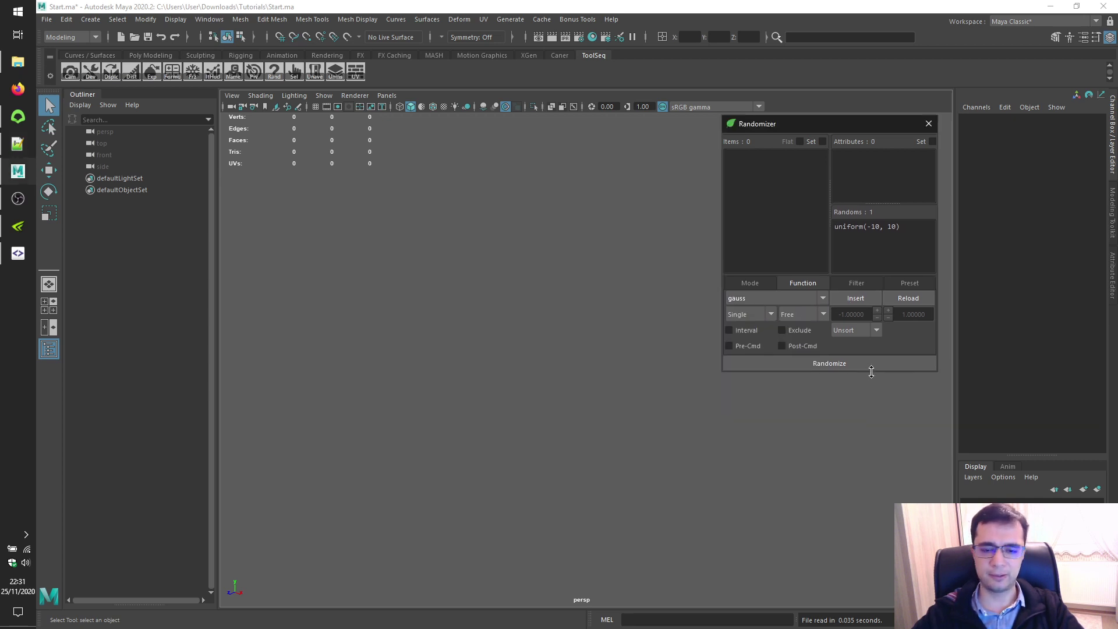
# Insert several gauss(100, 50) entries, clear the list, and insert a single one
pyautogui.click(863, 301)
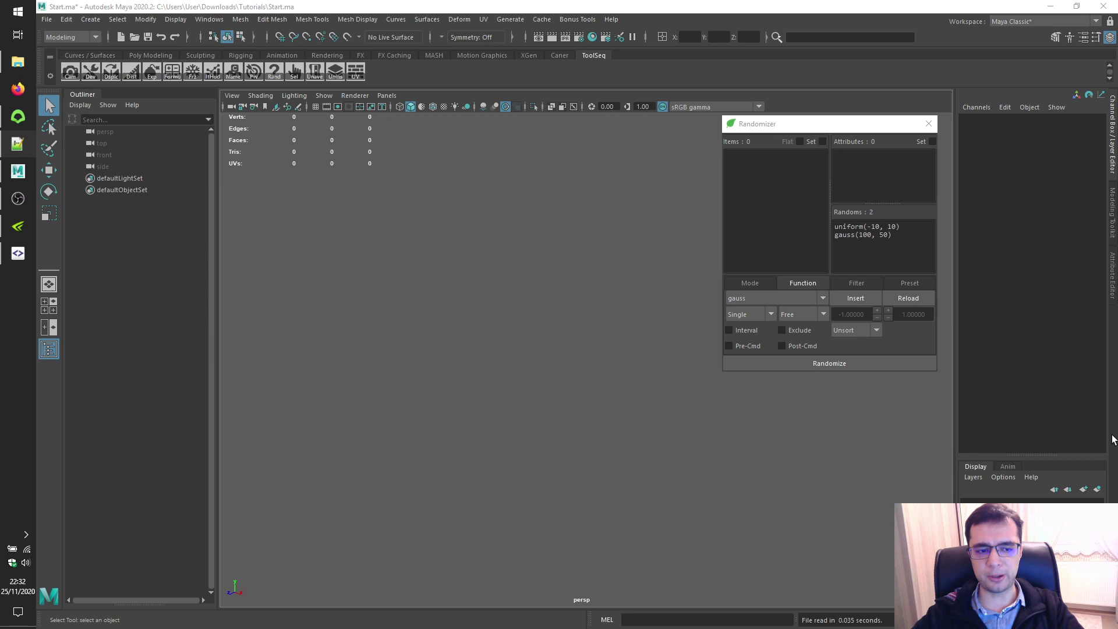
pyautogui.click(901, 213)
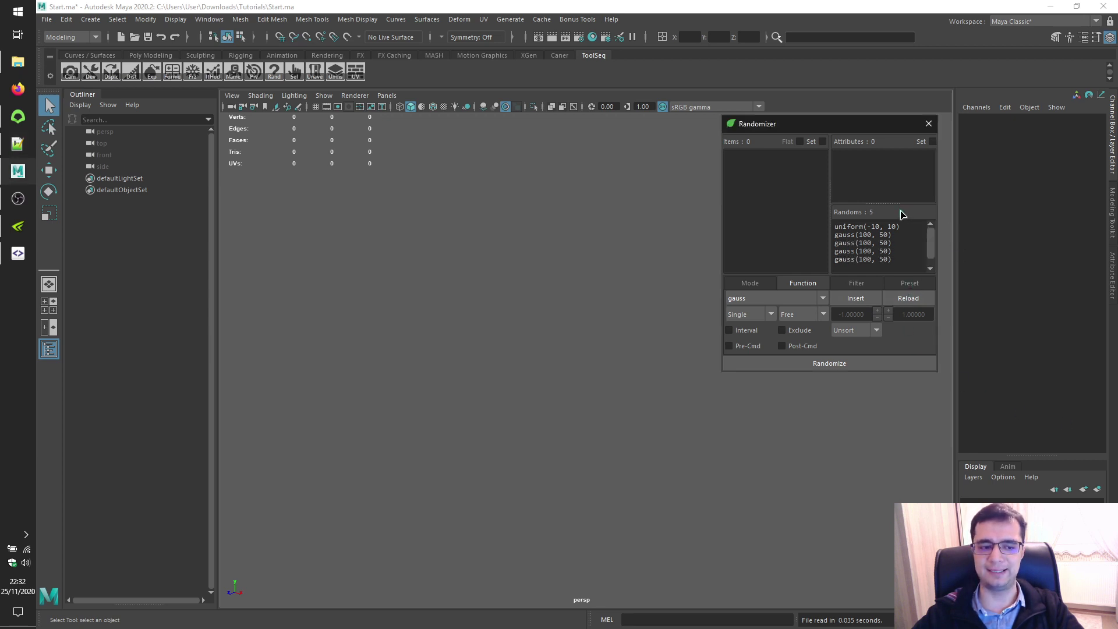
pyautogui.click(902, 214)
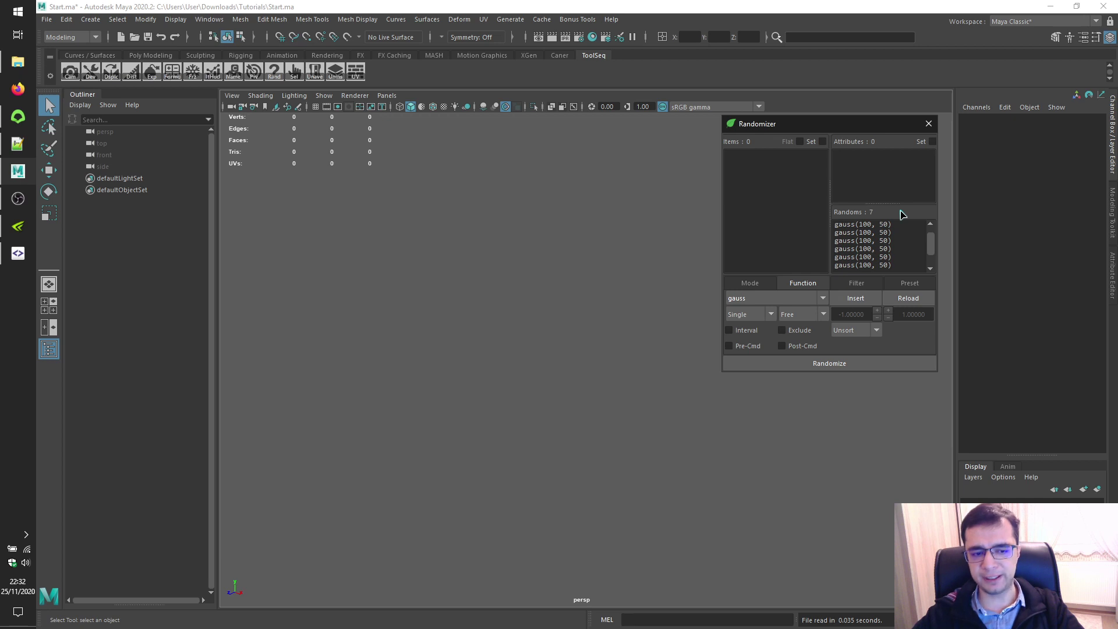
pyautogui.click(901, 214)
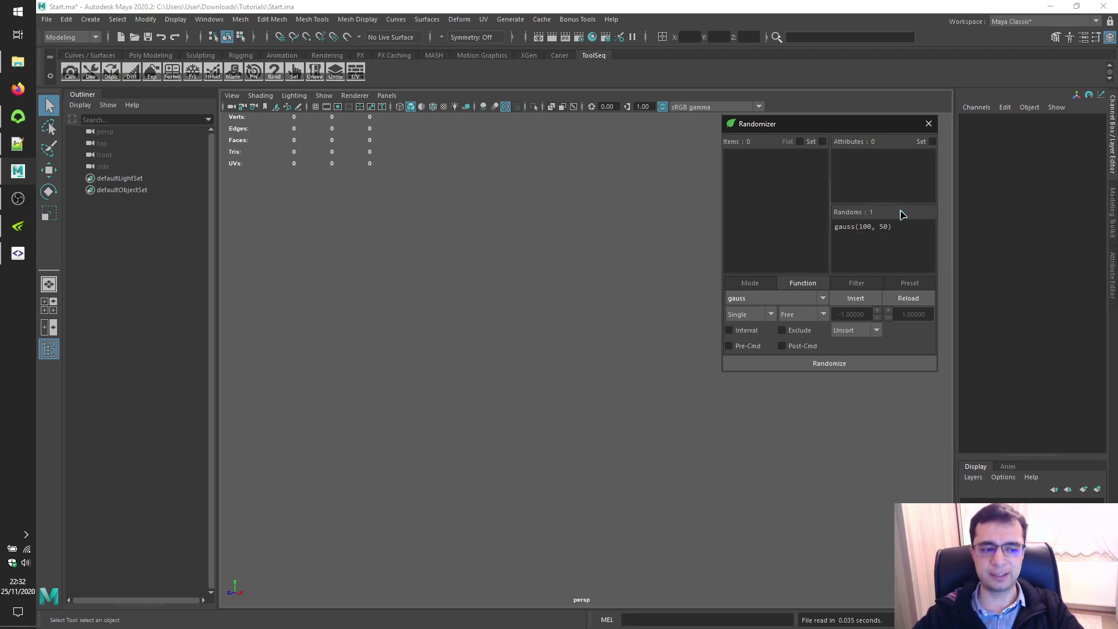
pyautogui.click(902, 213)
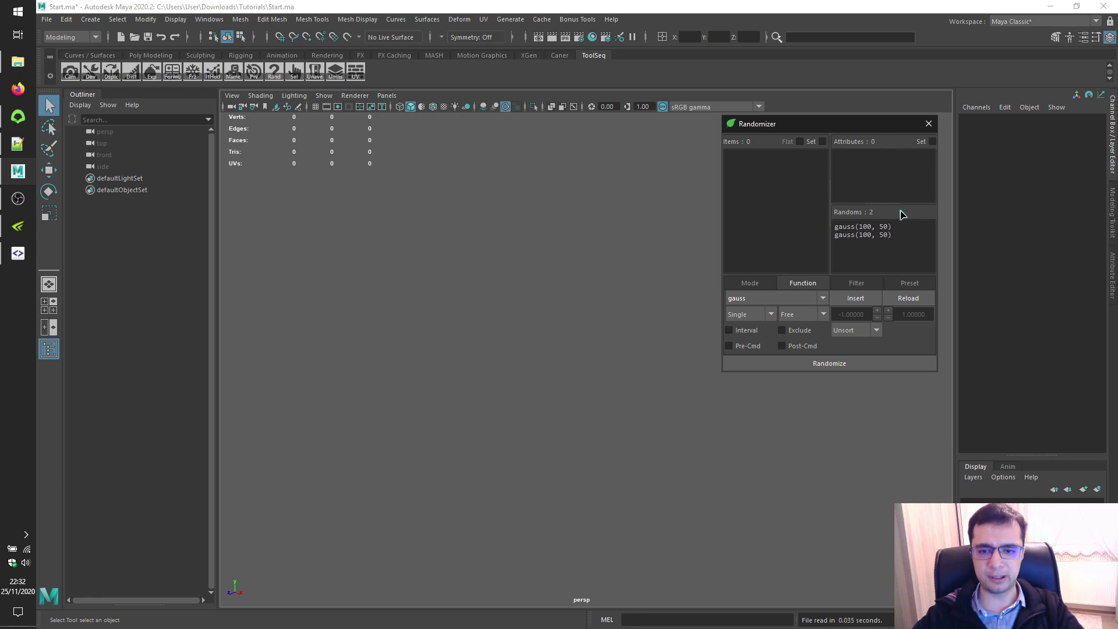
pyautogui.click(901, 214)
pyautogui.click(902, 213)
pyautogui.click(901, 213)
pyautogui.click(902, 214)
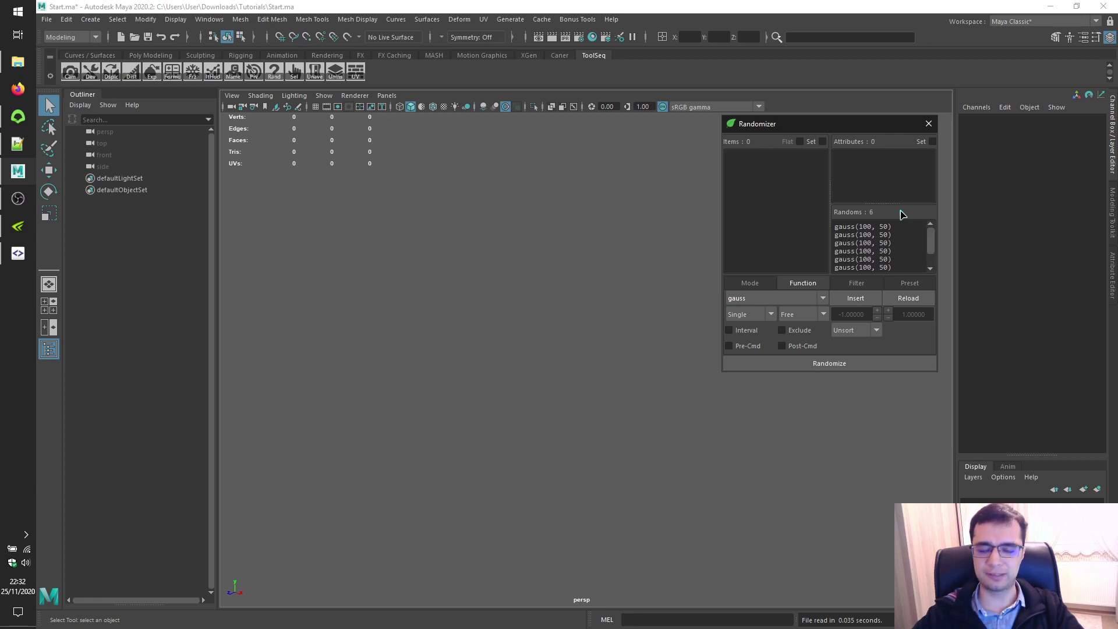
pyautogui.click(902, 213)
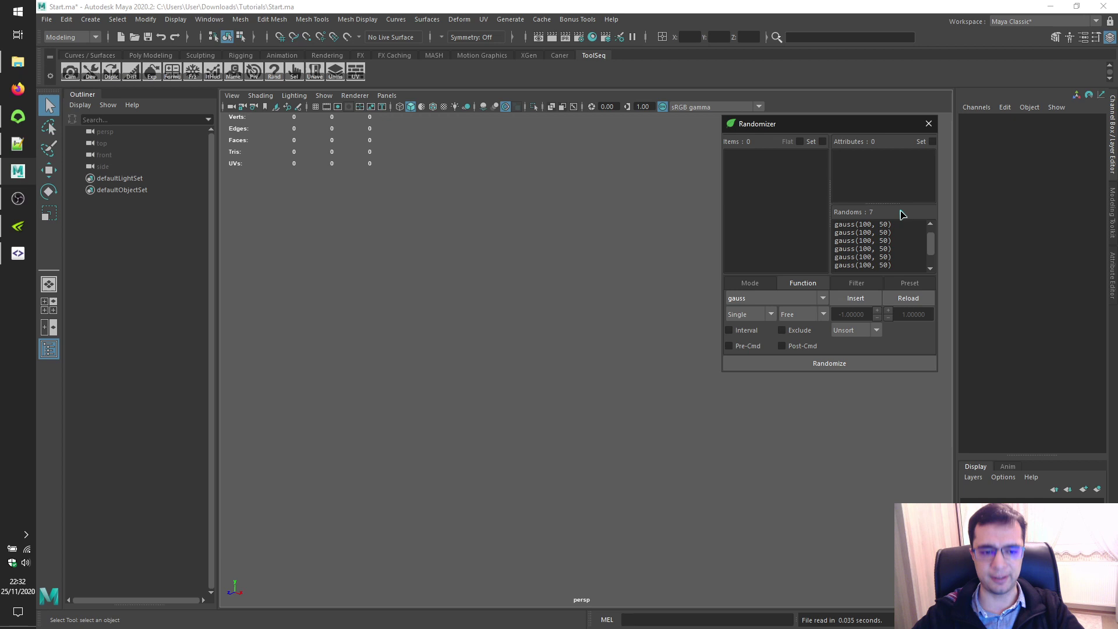
pyautogui.click(904, 212)
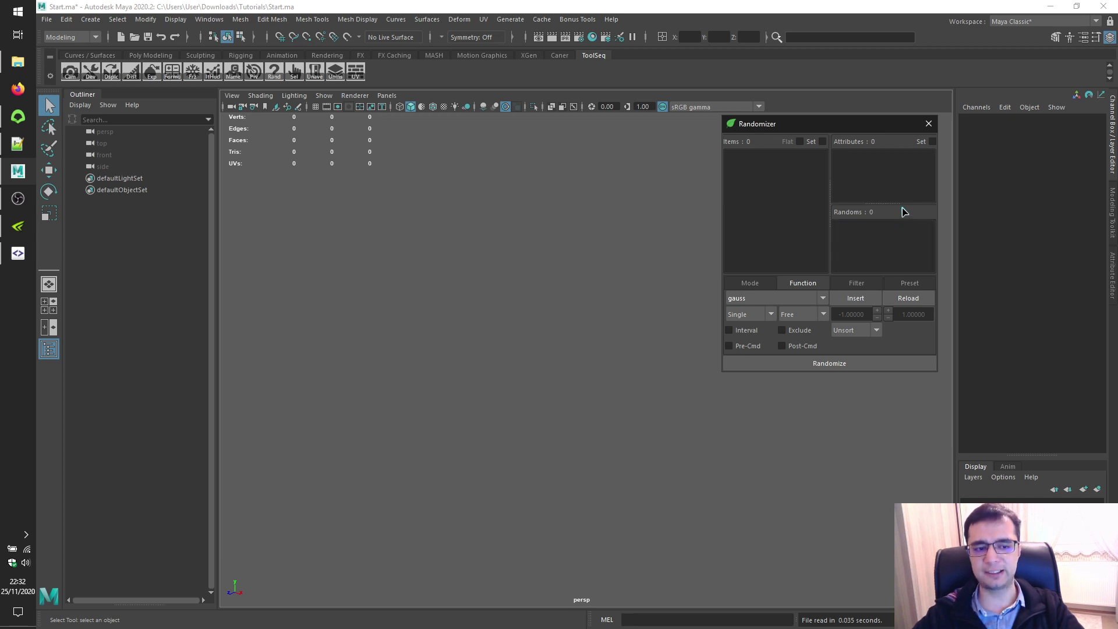
pyautogui.click(909, 214)
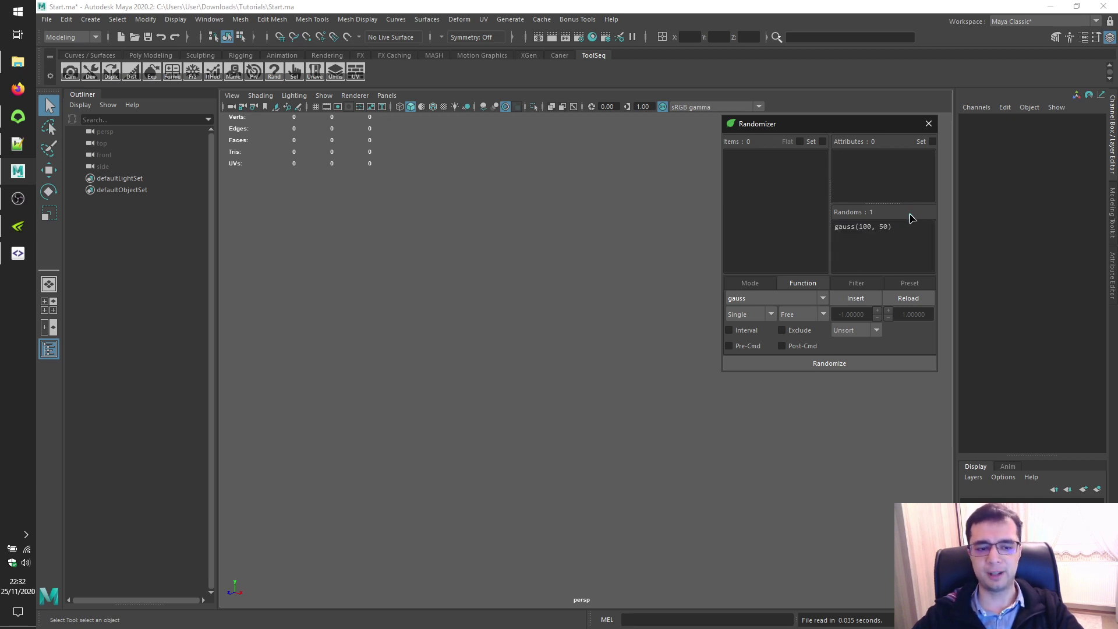
# Edit the Randoms entry from gauss(100, 50) to gauss(10, 1) and shrink the window
pyautogui.click(868, 228)
pyautogui.press('BackSpace')
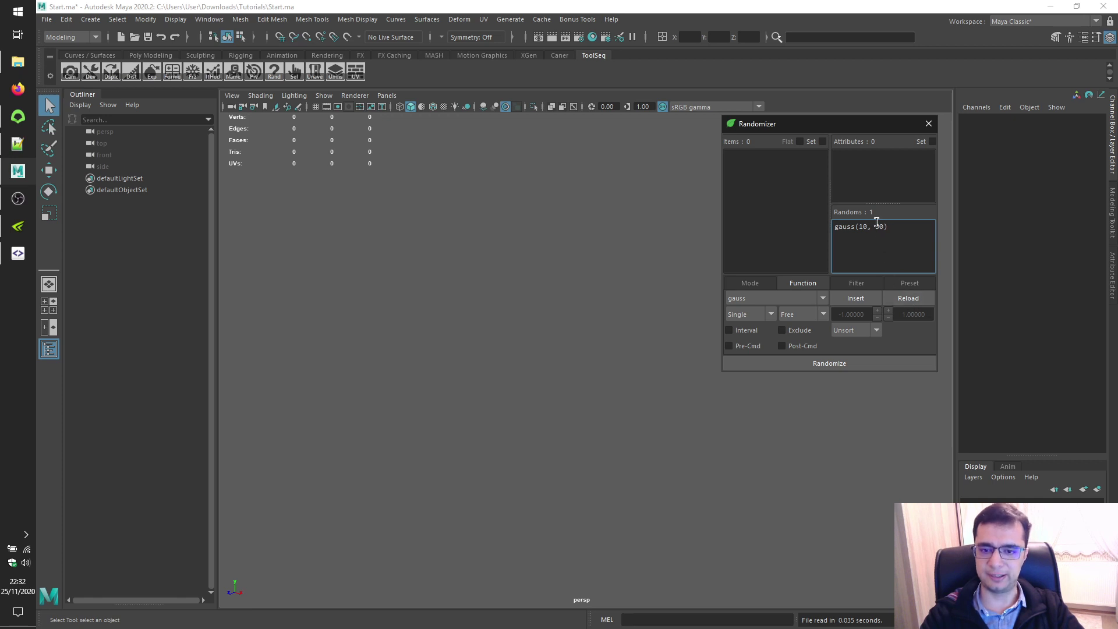
pyautogui.press('BackSpace')
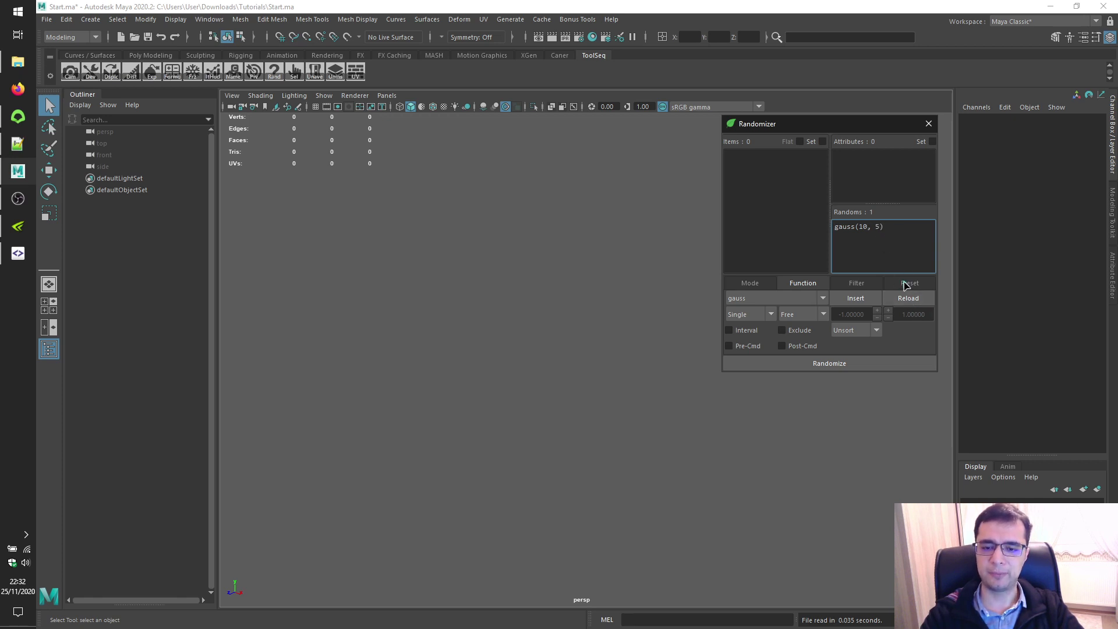
pyautogui.write('1')
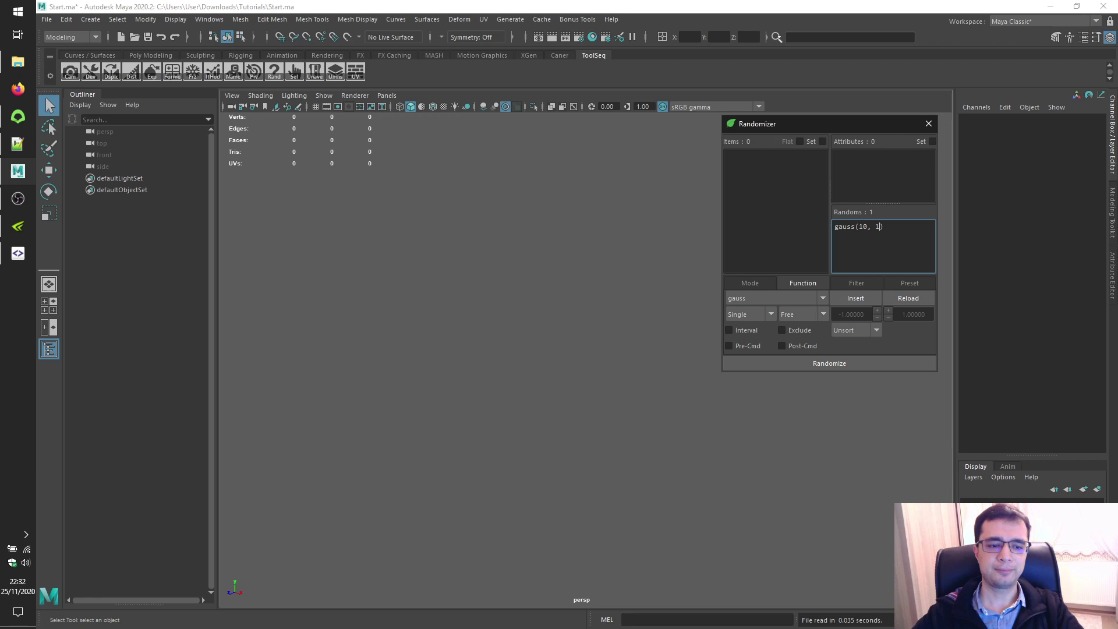
pyautogui.hotkey('alt', 'Tab')
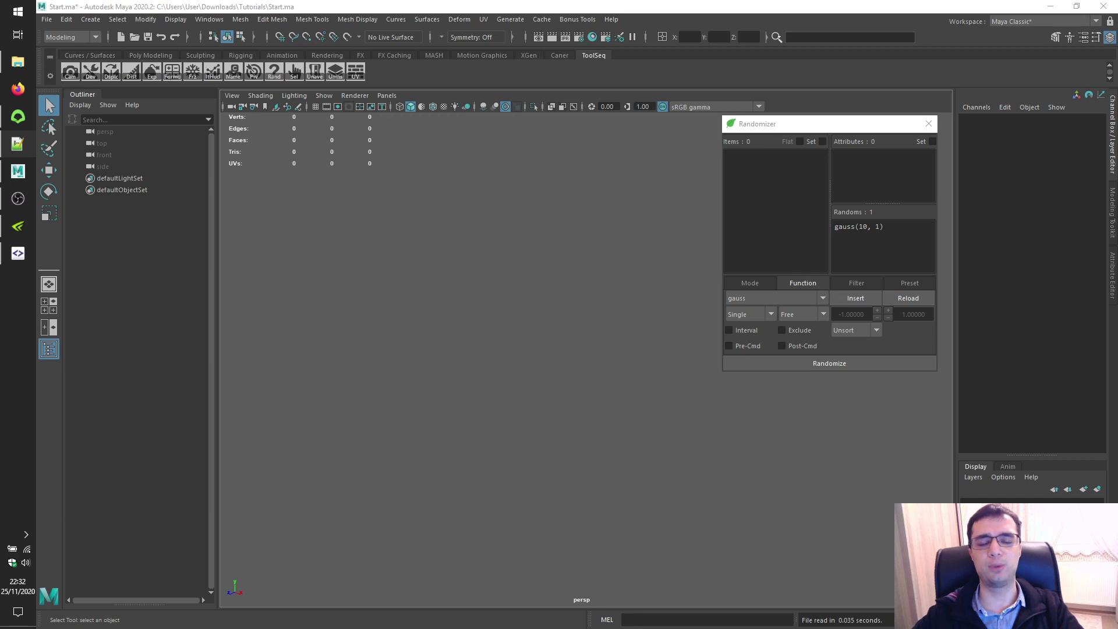
pyautogui.moveTo(721, 376); pyautogui.dragTo(741, 336)
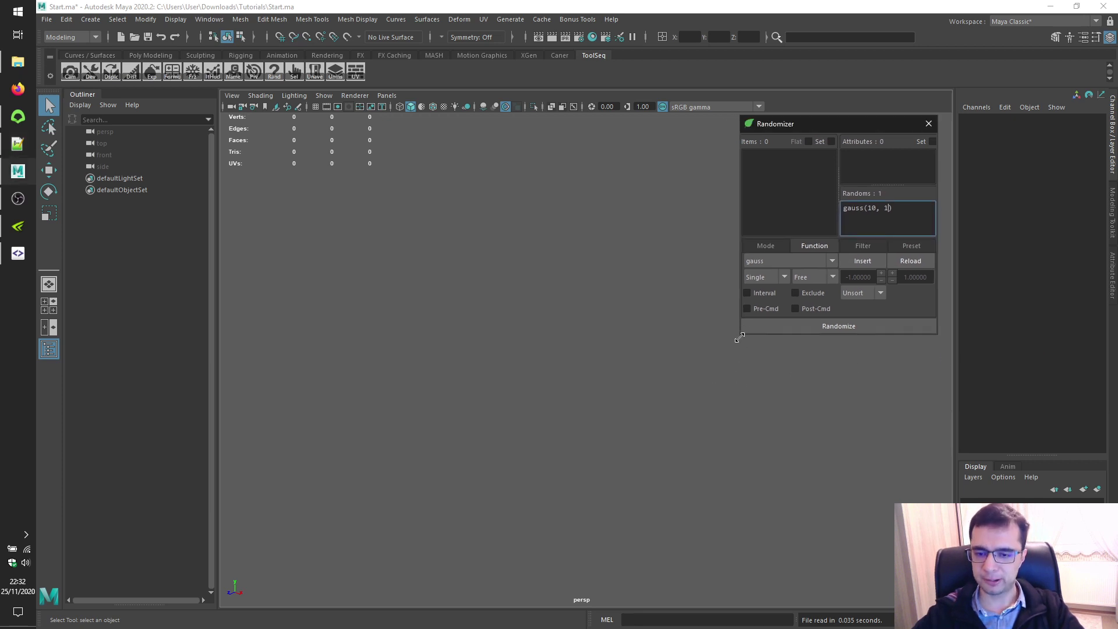
# Create a polygon plane and scale it to 10 on all axes
pyautogui.click(90, 20)
pyautogui.moveTo(151, 60)
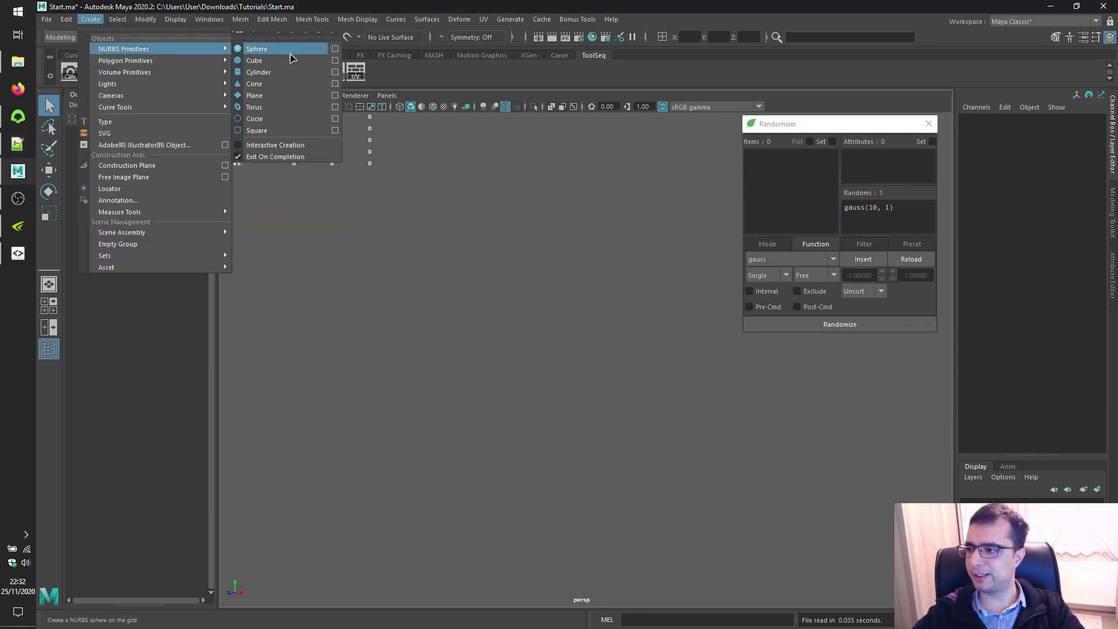
pyautogui.click(277, 121)
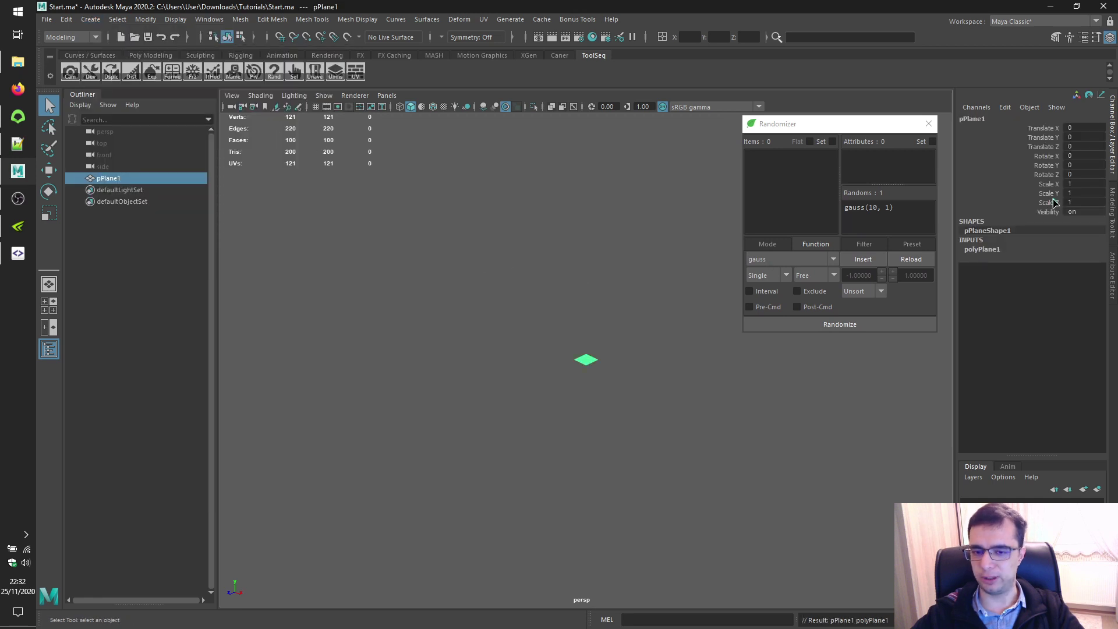
pyautogui.moveTo(1077, 184); pyautogui.dragTo(1084, 201)
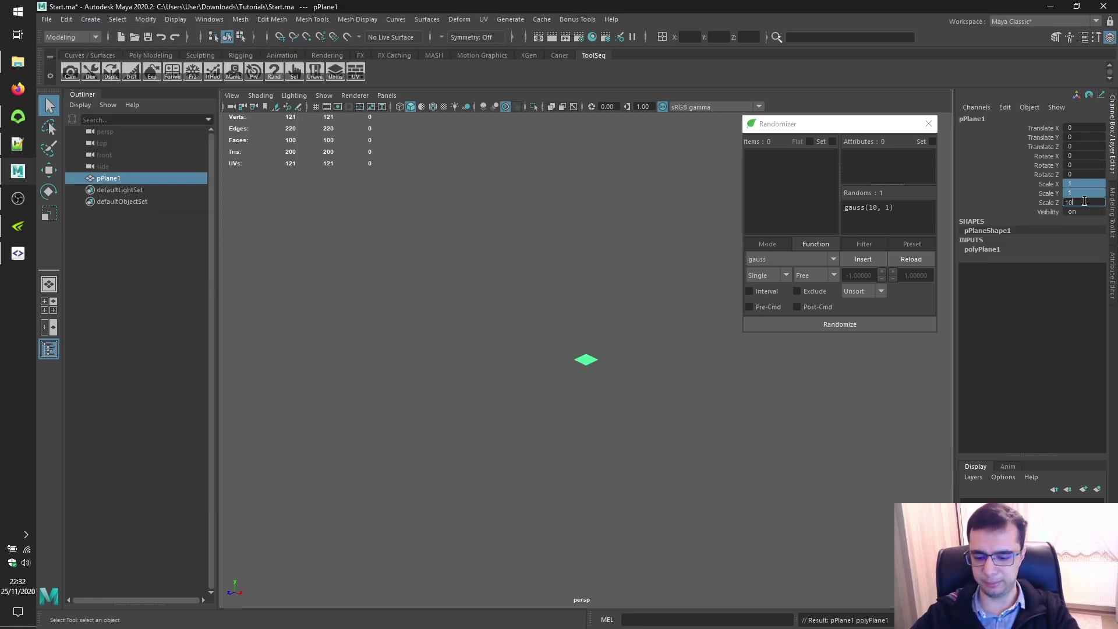
pyautogui.write('10')
pyautogui.press('Return')
# Give the plane 64 × 64 subdivisions, smooth-preview it, and select all its vertices
pyautogui.click(998, 251)
pyautogui.moveTo(1074, 276); pyautogui.dragTo(1080, 287)
pyautogui.write('6')
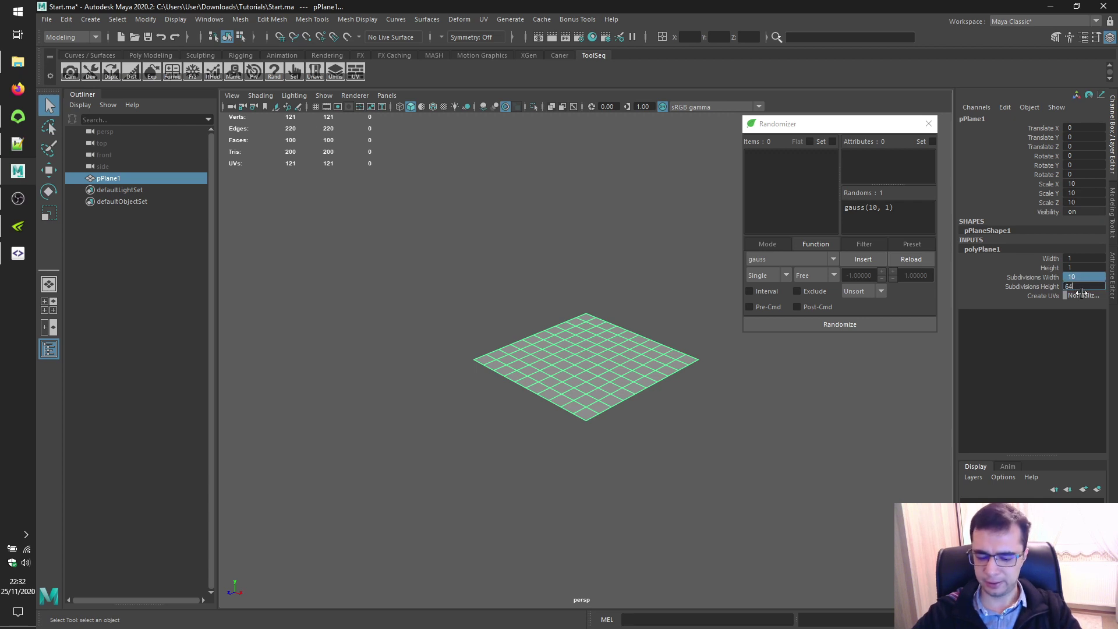
pyautogui.write('4')
pyautogui.press('Return')
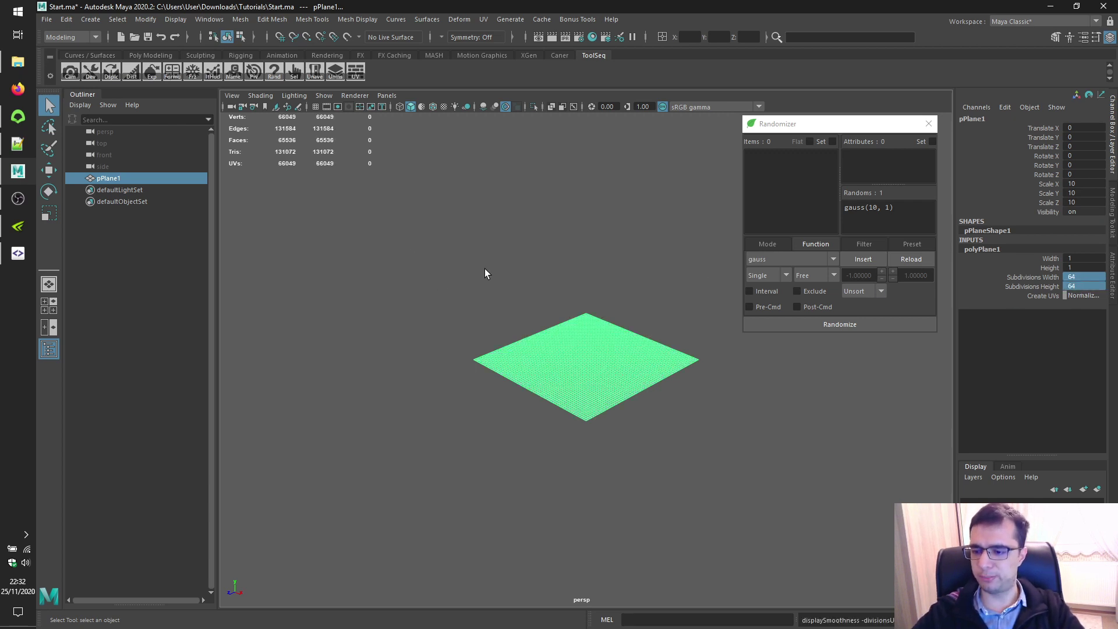
pyautogui.press('3')
pyautogui.scroll(3, 508, 279)
pyautogui.hotkey('ctrl', 'F9')
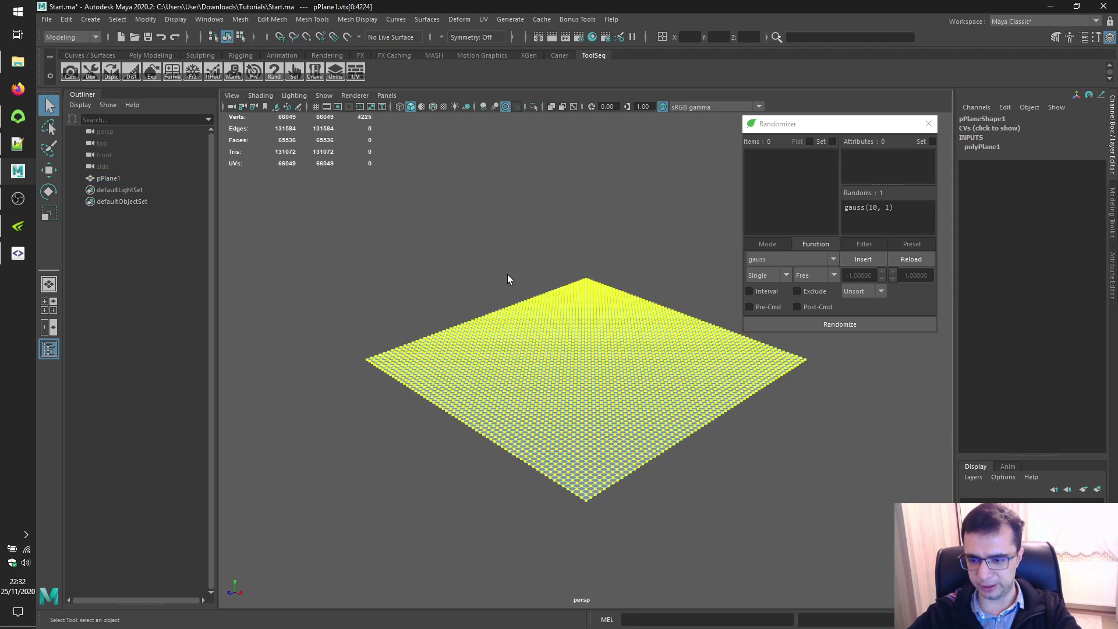
# Set the Randomizer to component mode with a movY operation and load pPlane1's vertices
pyautogui.click(773, 247)
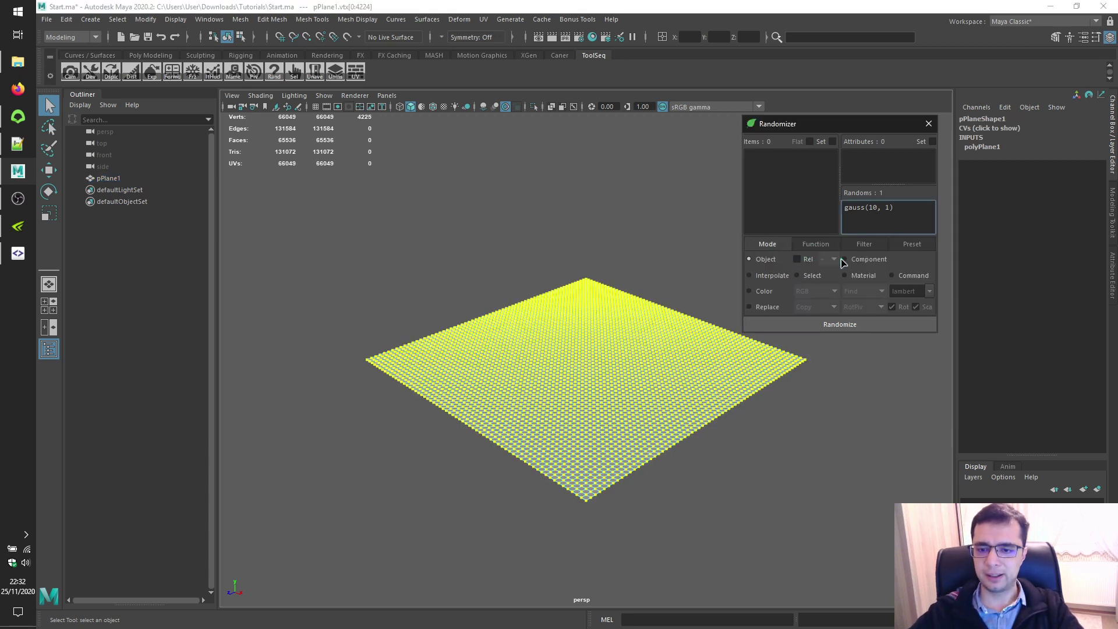
pyautogui.click(868, 259)
pyautogui.click(869, 169)
pyautogui.hotkey('ctrl', 'a')
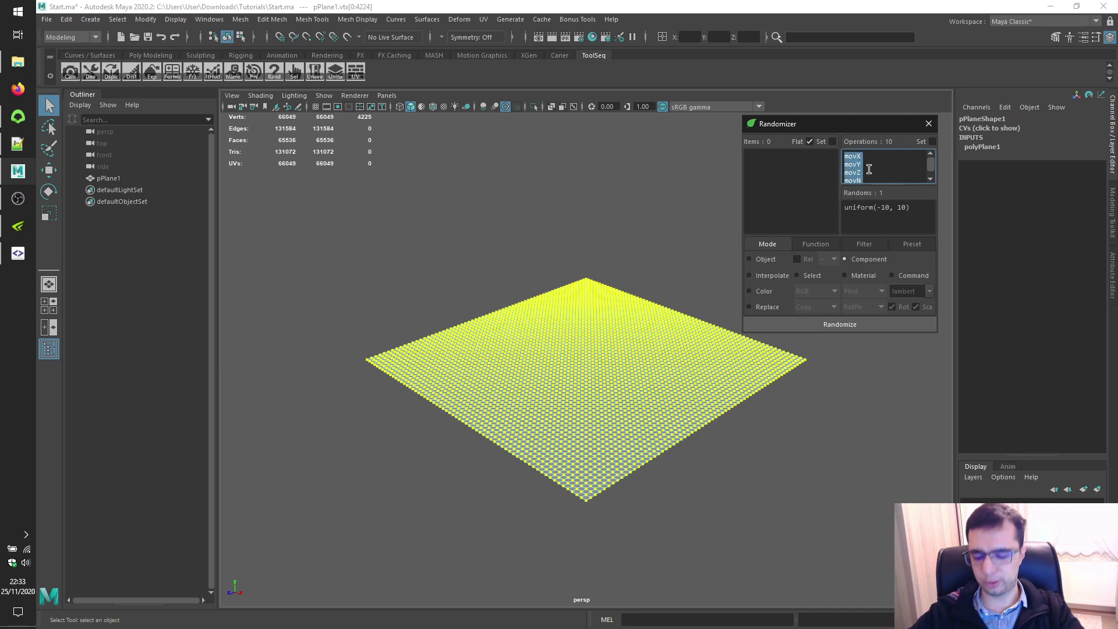
pyautogui.write('mov')
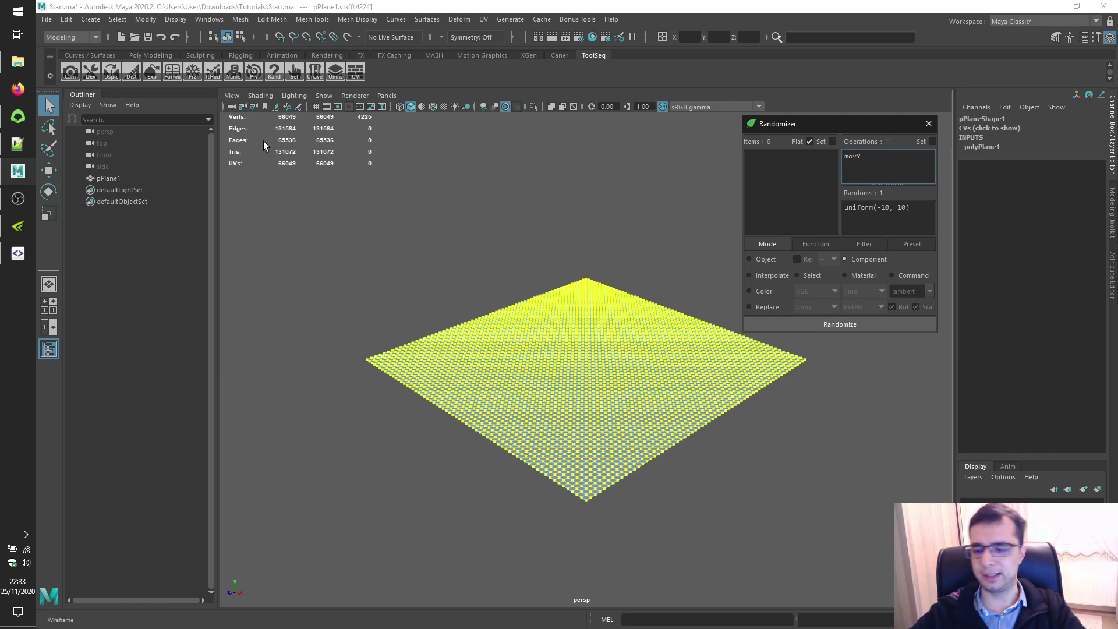
pyautogui.click(786, 143)
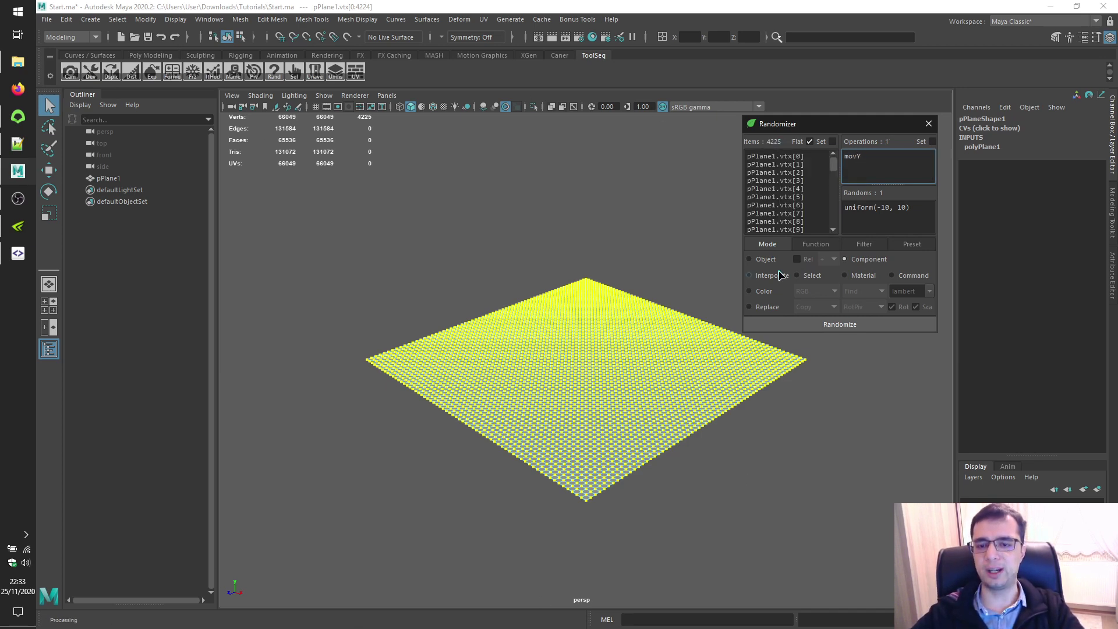
pyautogui.click(592, 191)
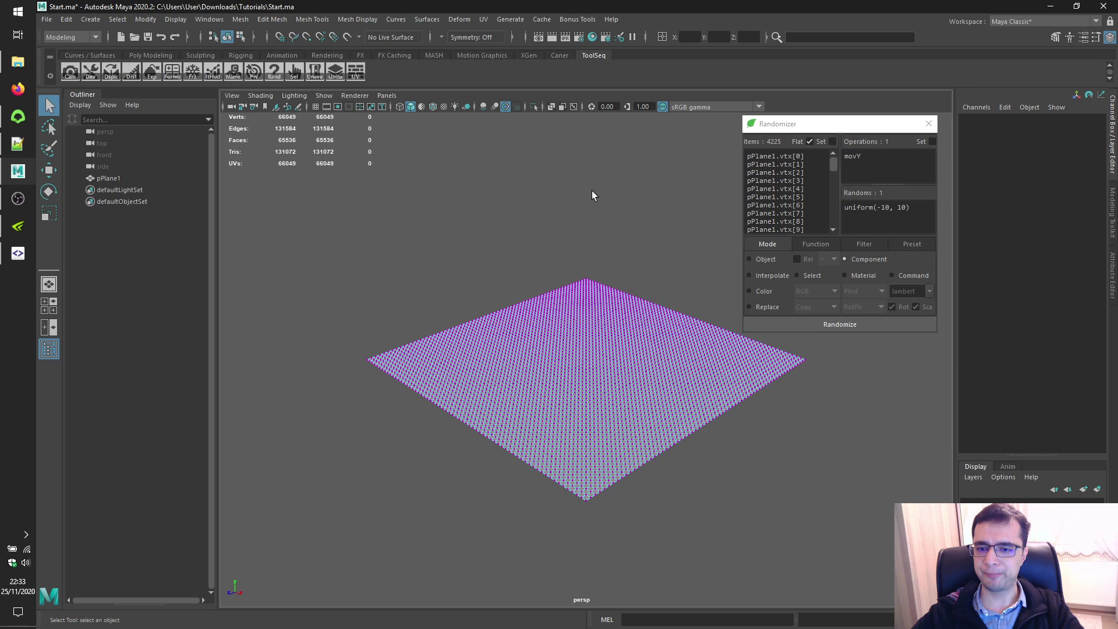
pyautogui.click(227, 37)
# Randomize the vertex heights with betavariate(5, 10) and orbit around the resulting terrain
pyautogui.click(828, 245)
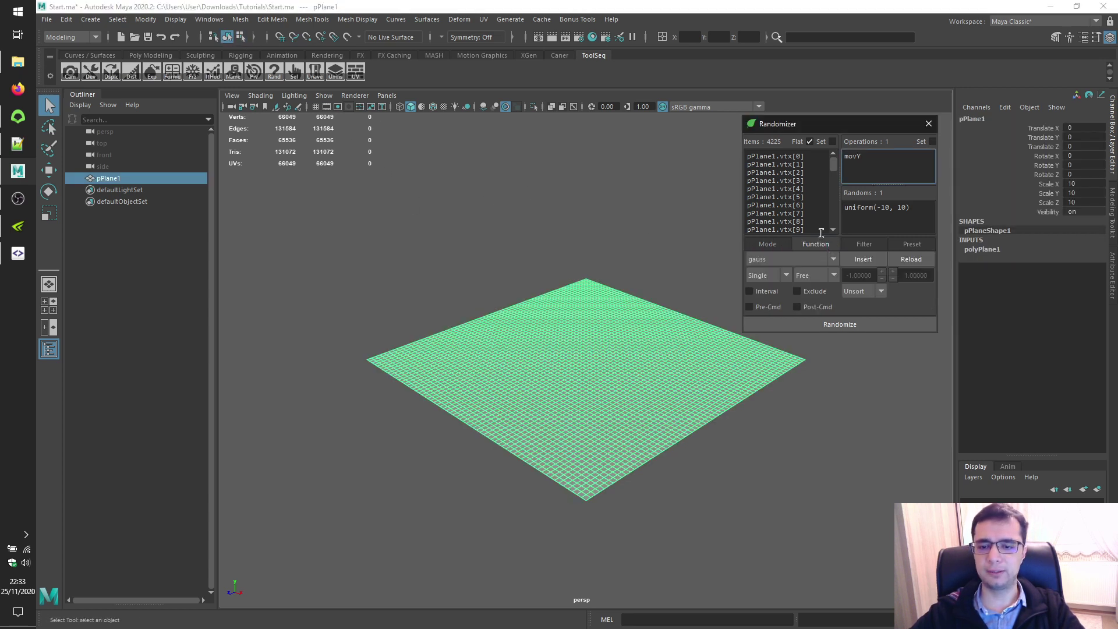
pyautogui.click(789, 261)
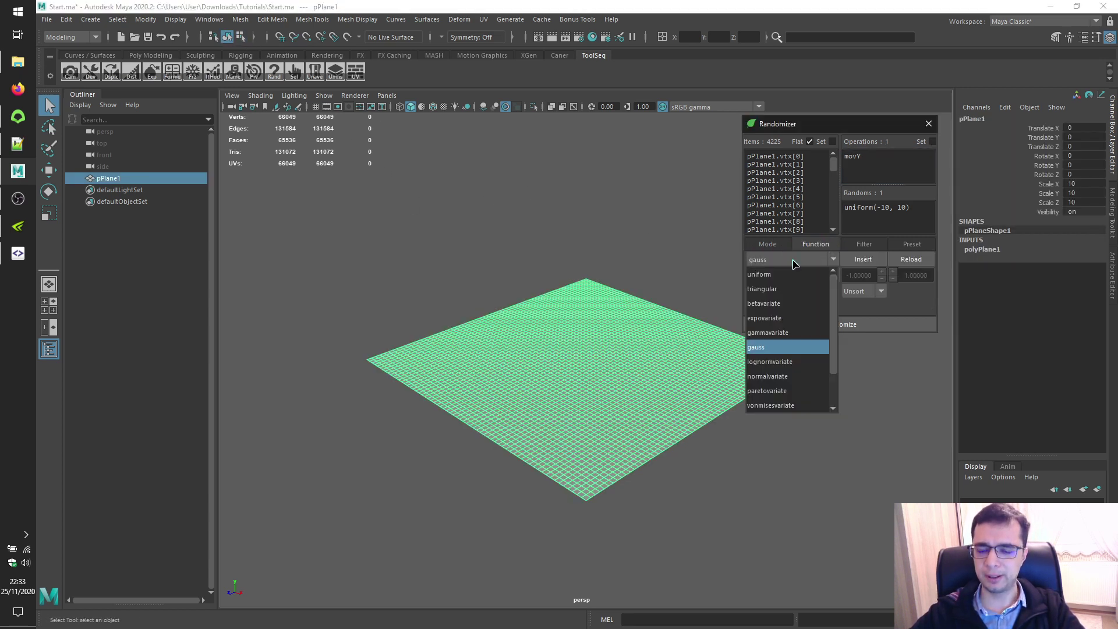
pyautogui.click(792, 304)
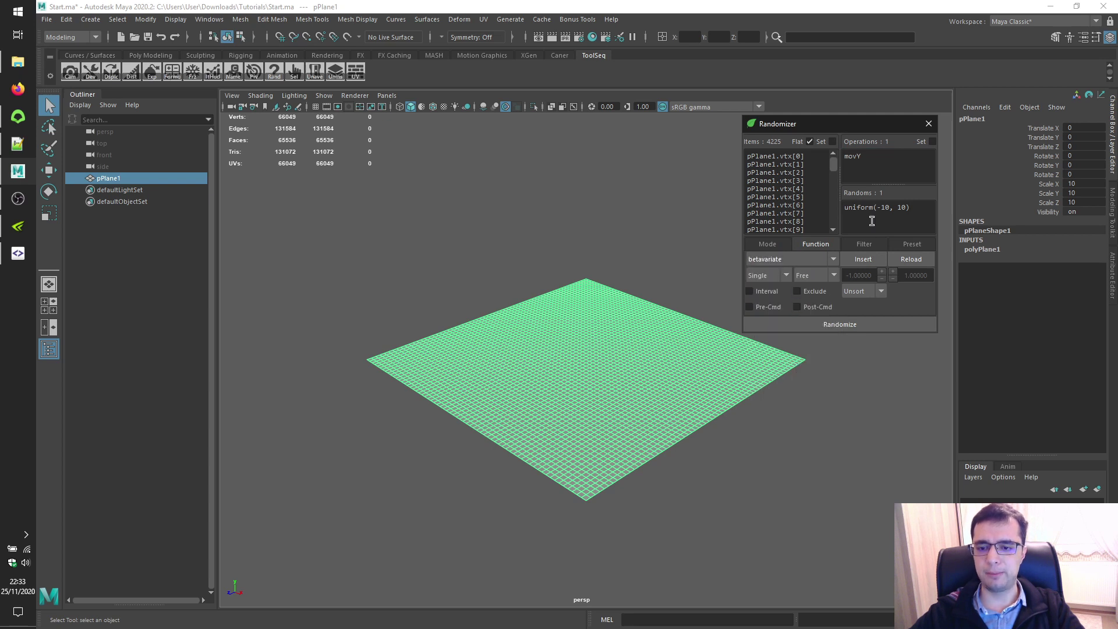
pyautogui.moveTo(861, 123); pyautogui.dragTo(891, 82)
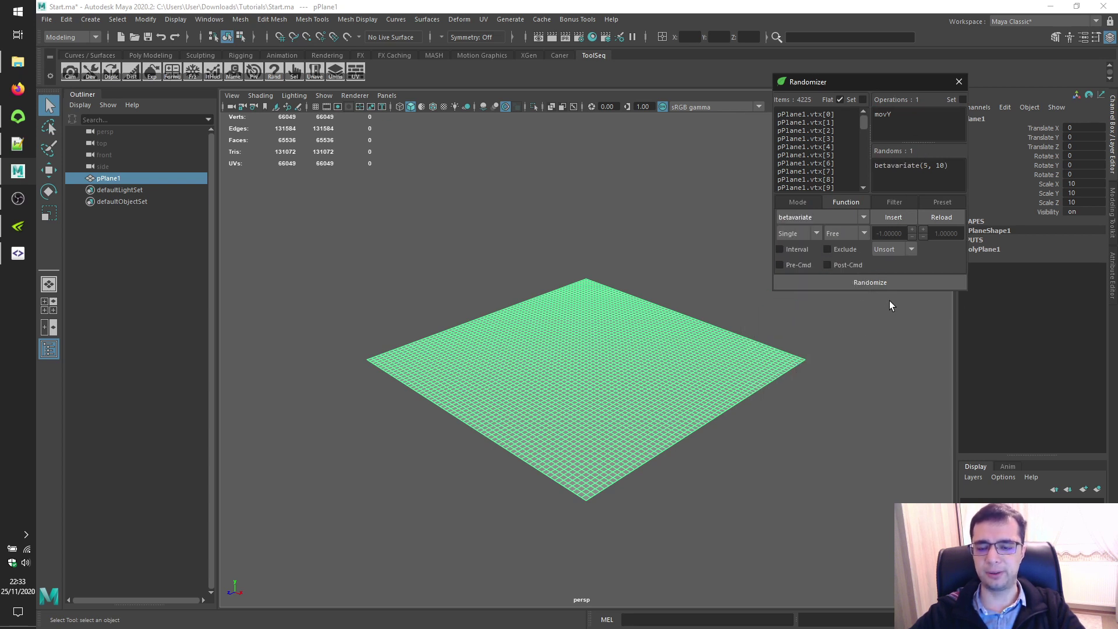
pyautogui.click(619, 234)
pyautogui.click(878, 283)
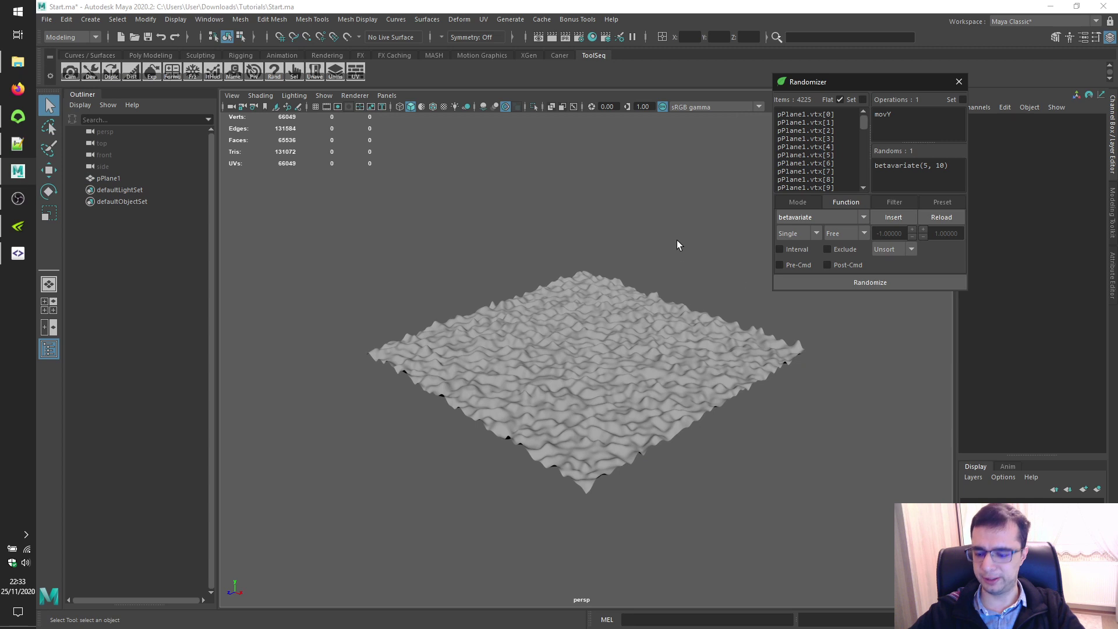
pyautogui.keyDown('alt'); pyautogui.moveTo(674, 242); pyautogui.dragTo(582, 307); pyautogui.keyUp('alt')
# Undo betavariate, try expovariate(1.5) heights on the plane, then undo to flat
pyautogui.hotkey('ctrl', 'z')
pyautogui.click(820, 217)
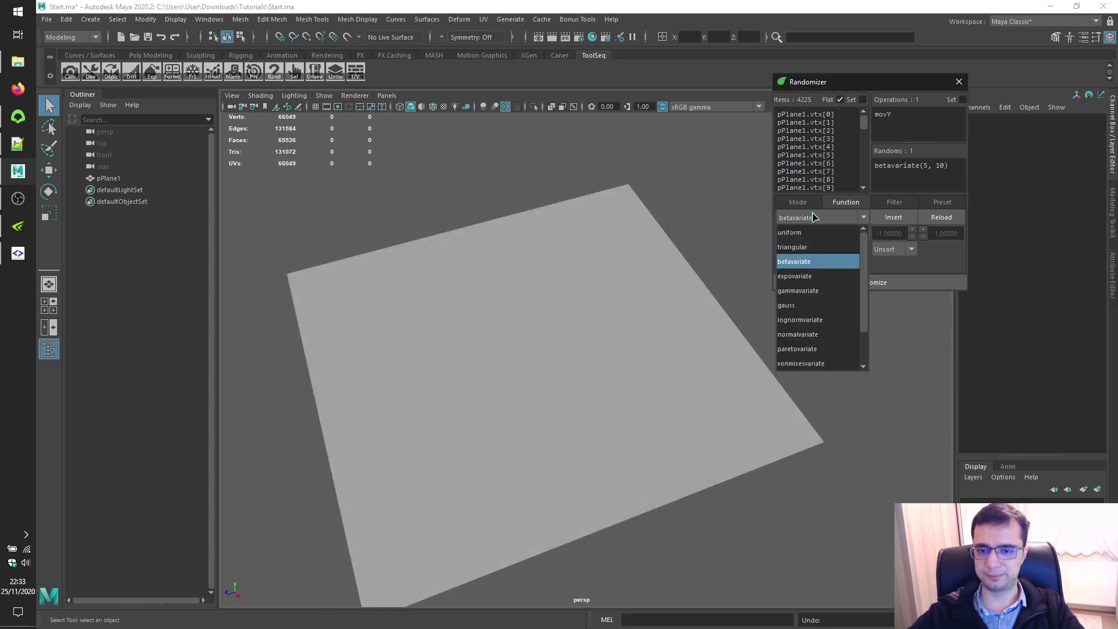
pyautogui.click(816, 279)
pyautogui.click(904, 283)
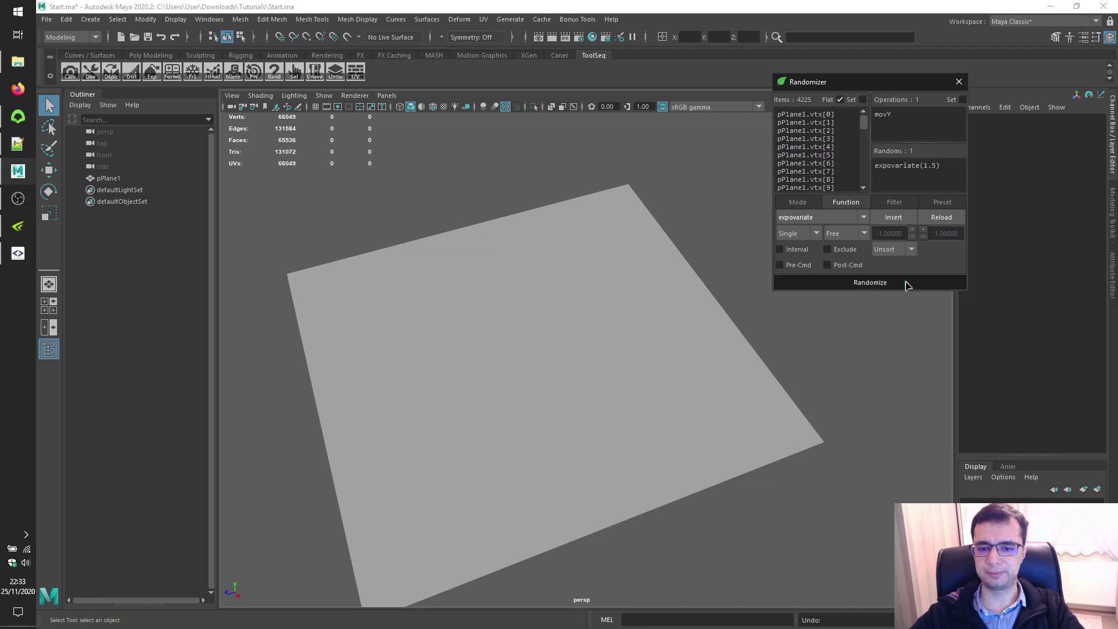
pyautogui.keyDown('alt'); pyautogui.moveTo(449, 321); pyautogui.dragTo(370, 328); pyautogui.keyUp('alt')
pyautogui.hotkey('ctrl', 'z')
pyautogui.hotkey('ctrl', 'z')
# Try gammavariate(9, 0.5) heights on the plane, then undo back to flat
pyautogui.click(820, 217)
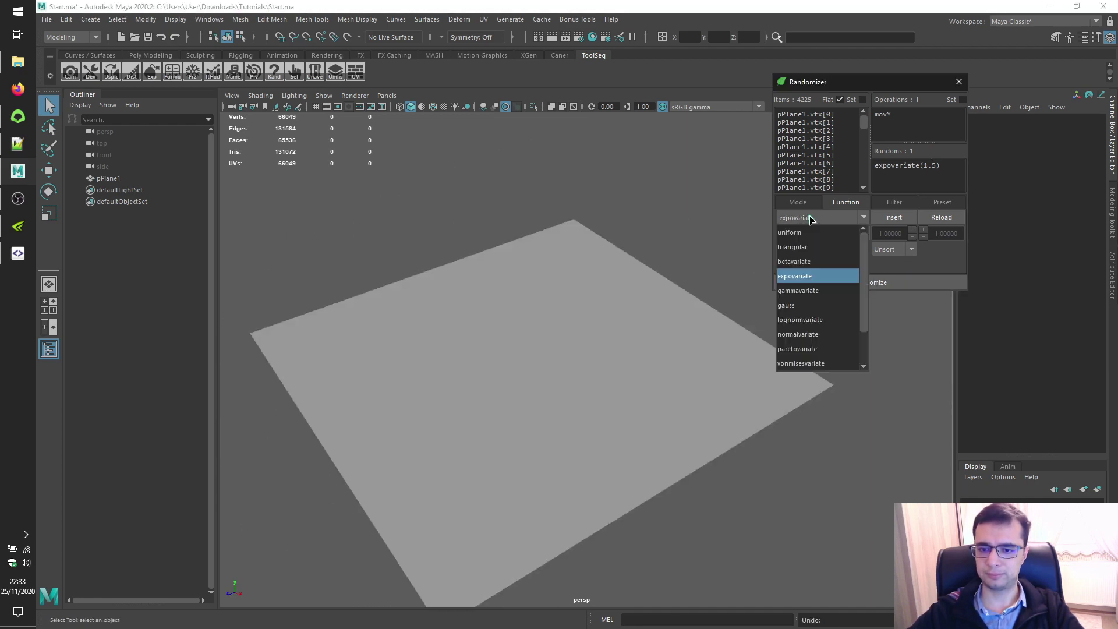
pyautogui.click(829, 292)
pyautogui.click(848, 283)
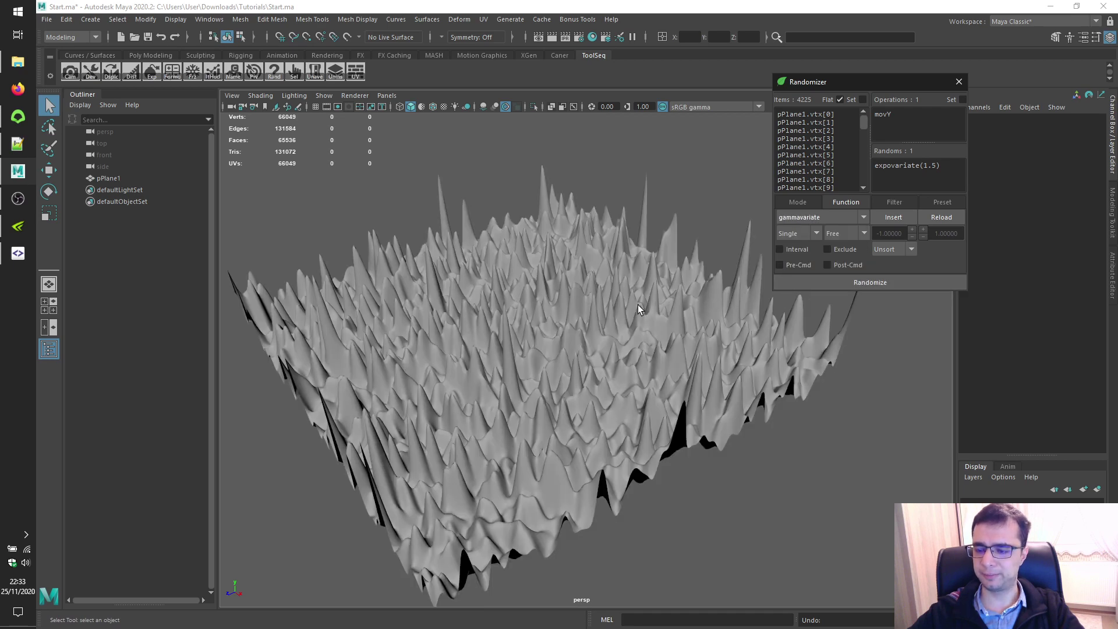
pyautogui.hotkey('ctrl', 'z')
pyautogui.hotkey('ctrl', 'z')
pyautogui.hotkey('ctrl', 'z')
pyautogui.hotkey('ctrl', 'z')
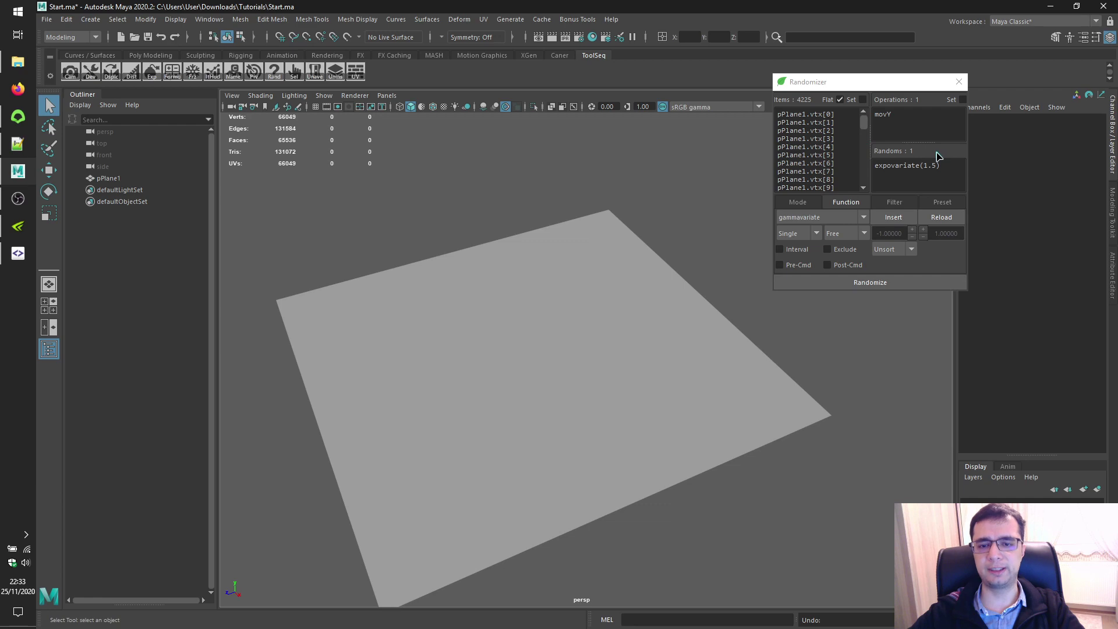
pyautogui.click(895, 217)
pyautogui.click(901, 282)
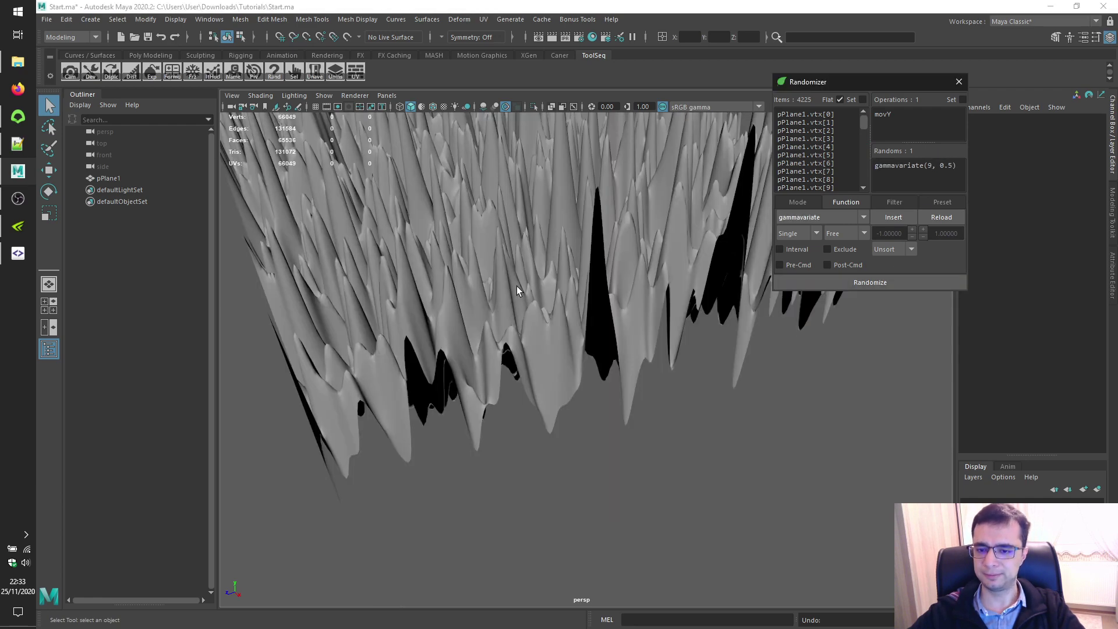
pyautogui.keyDown('alt'); pyautogui.moveTo(531, 292); pyautogui.dragTo(667, 272); pyautogui.keyUp('alt')
pyautogui.hotkey('ctrl', 'z')
pyautogui.hotkey('ctrl', 'z')
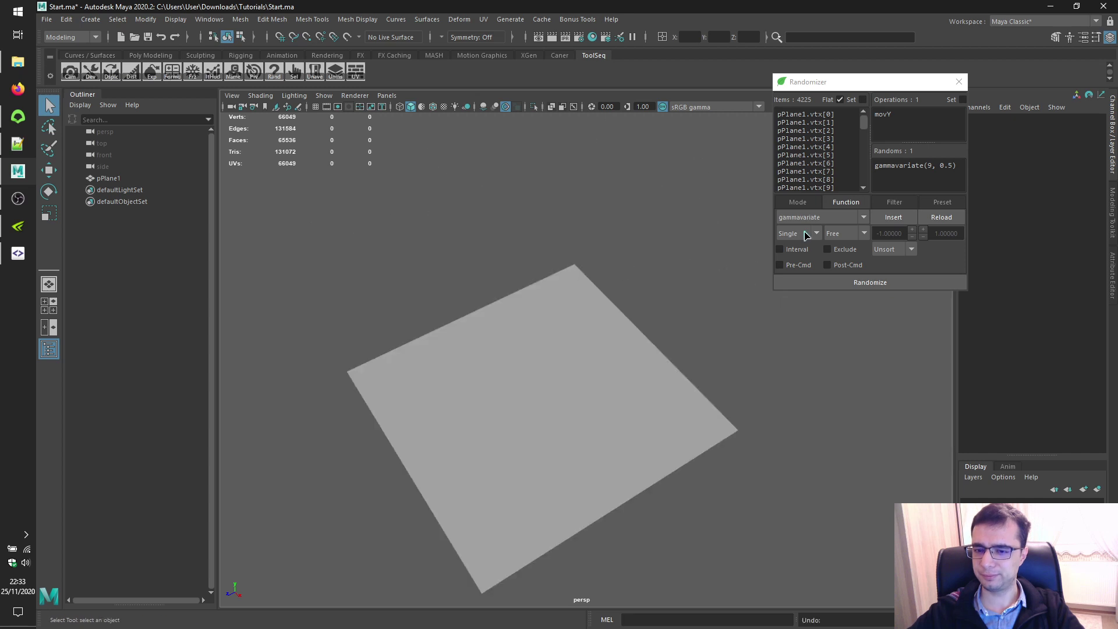
# Apply gauss(100, 50) heights, squash the spikes with a Y scale, then undo to flat
pyautogui.click(811, 218)
pyautogui.click(801, 307)
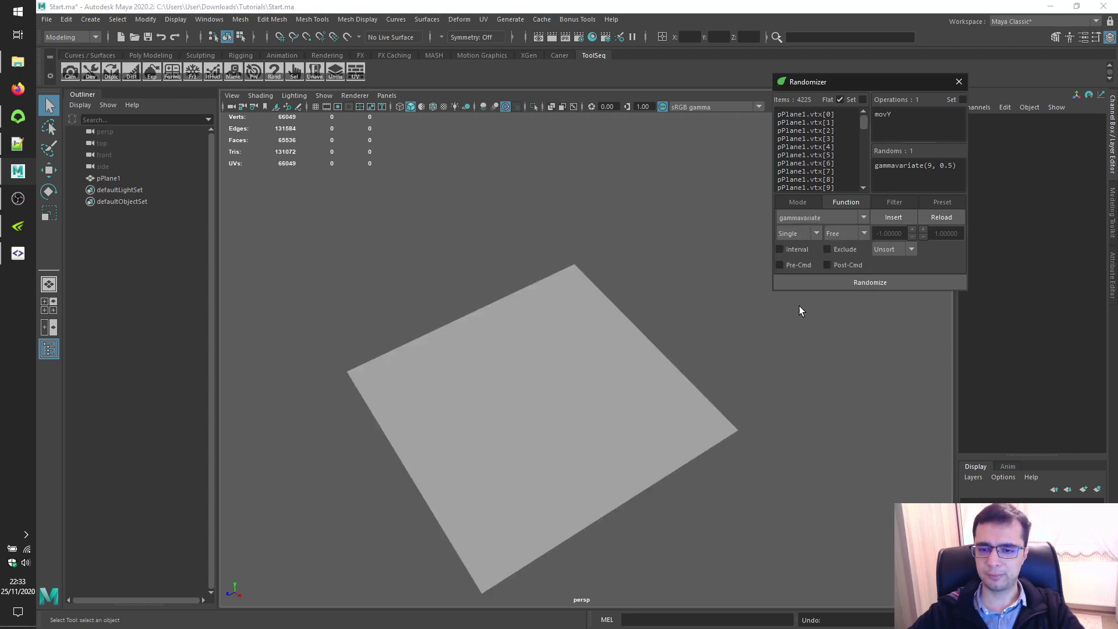
pyautogui.click(906, 163)
pyautogui.click(870, 282)
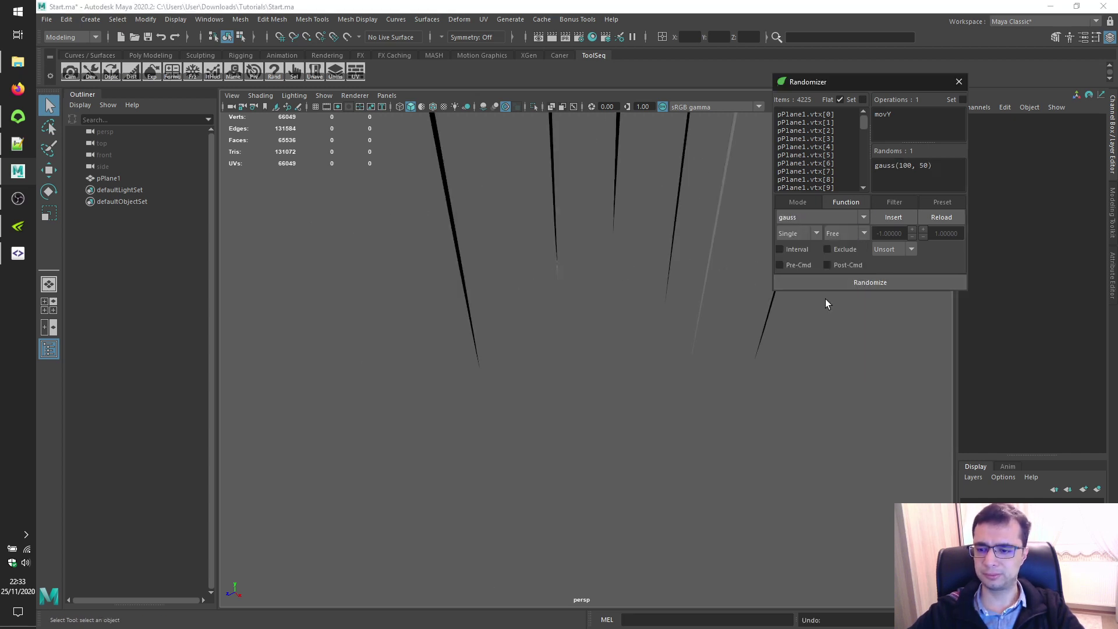
pyautogui.click(590, 187)
pyautogui.press('r')
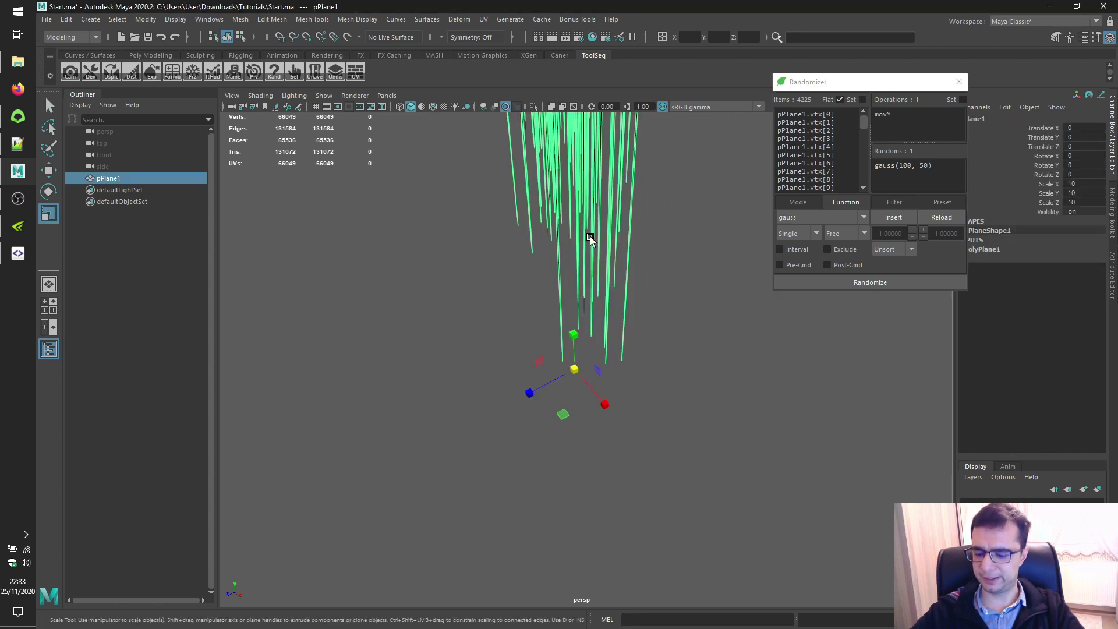
pyautogui.moveTo(577, 335); pyautogui.dragTo(569, 379)
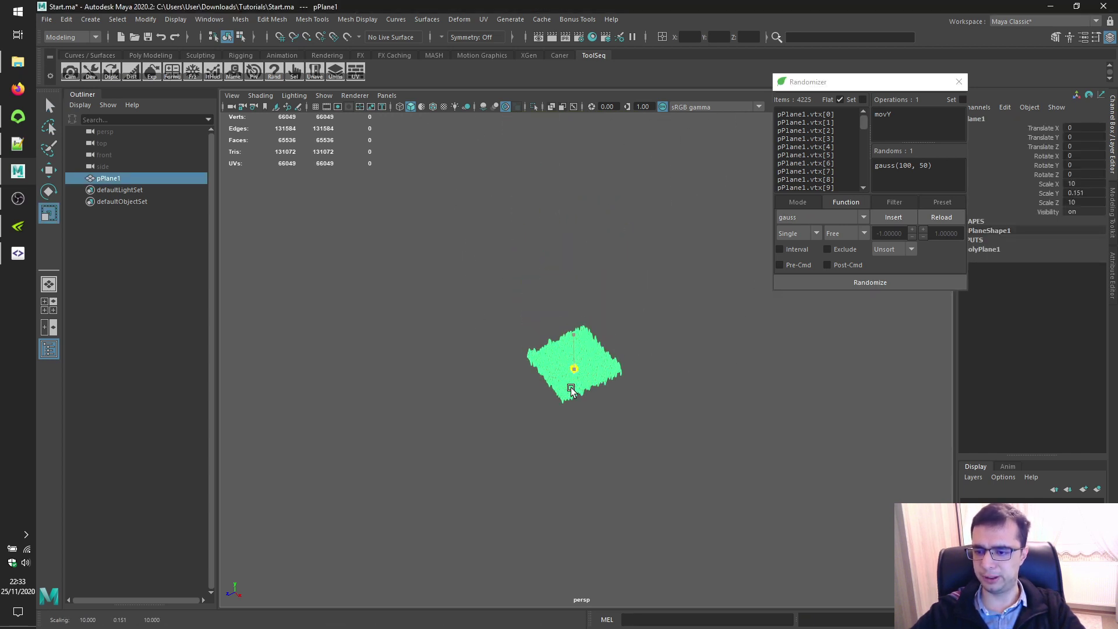
pyautogui.click(482, 306)
pyautogui.scroll(10, 495, 319)
pyautogui.keyDown('alt'); pyautogui.moveTo(471, 327); pyautogui.dragTo(498, 303); pyautogui.keyUp('alt')
pyautogui.hotkey('ctrl', 'z')
pyautogui.hotkey('ctrl', 'z')
pyautogui.hotkey('ctrl', 'z')
pyautogui.hotkey('ctrl', 'z')
pyautogui.hotkey('ctrl', 'z')
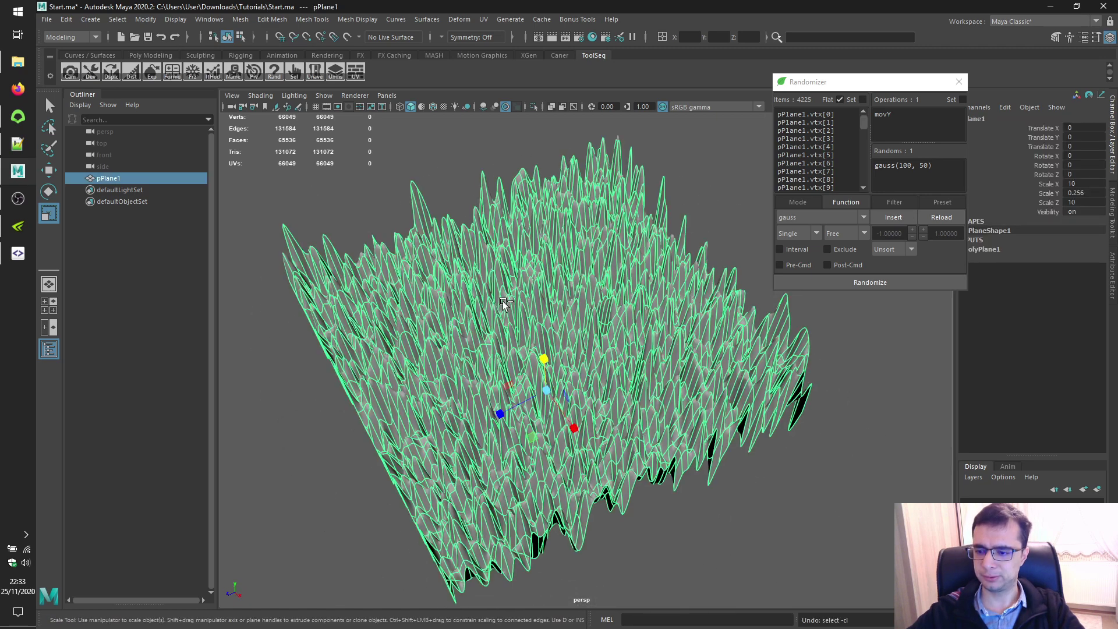
# Apply lognormvariate heights to the plane and browse the remaining distribution functions
pyautogui.press('q')
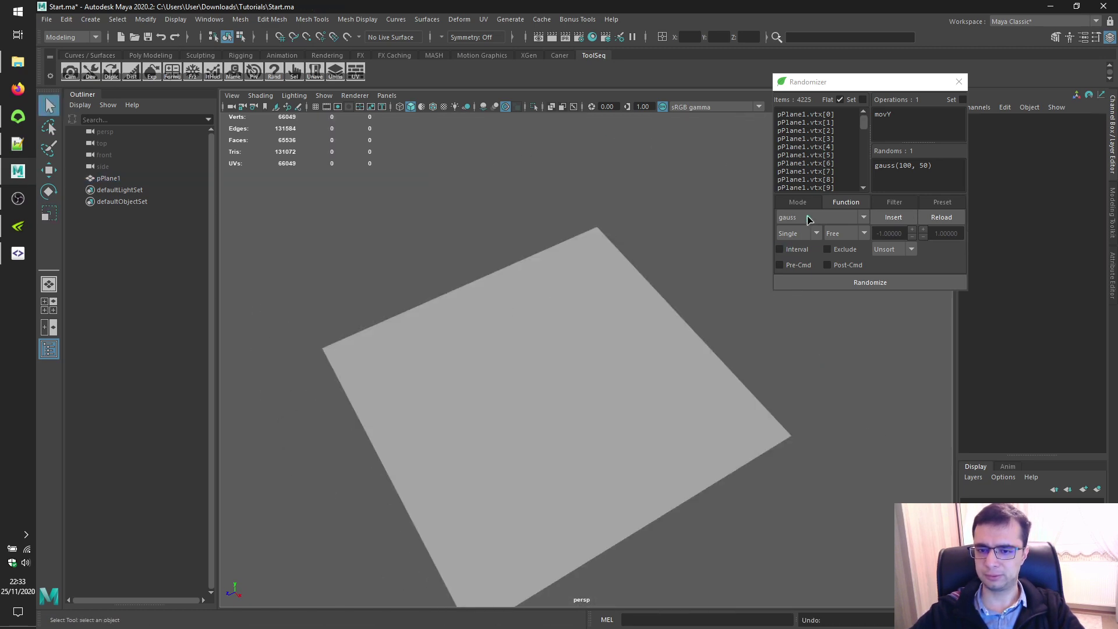
pyautogui.click(811, 217)
pyautogui.click(806, 321)
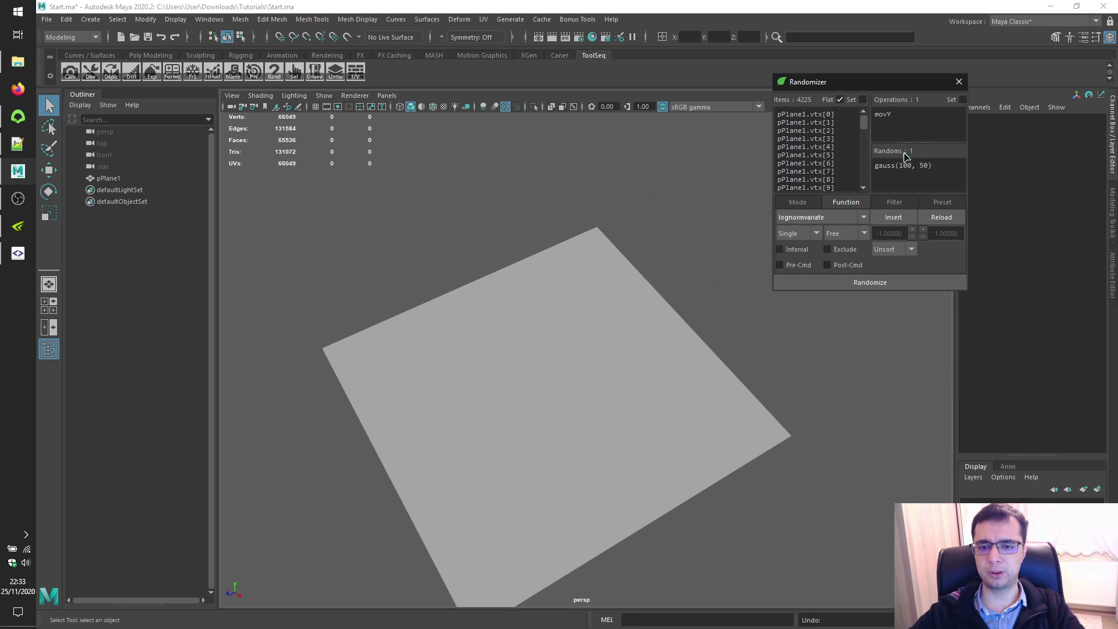
pyautogui.click(906, 163)
pyautogui.click(868, 282)
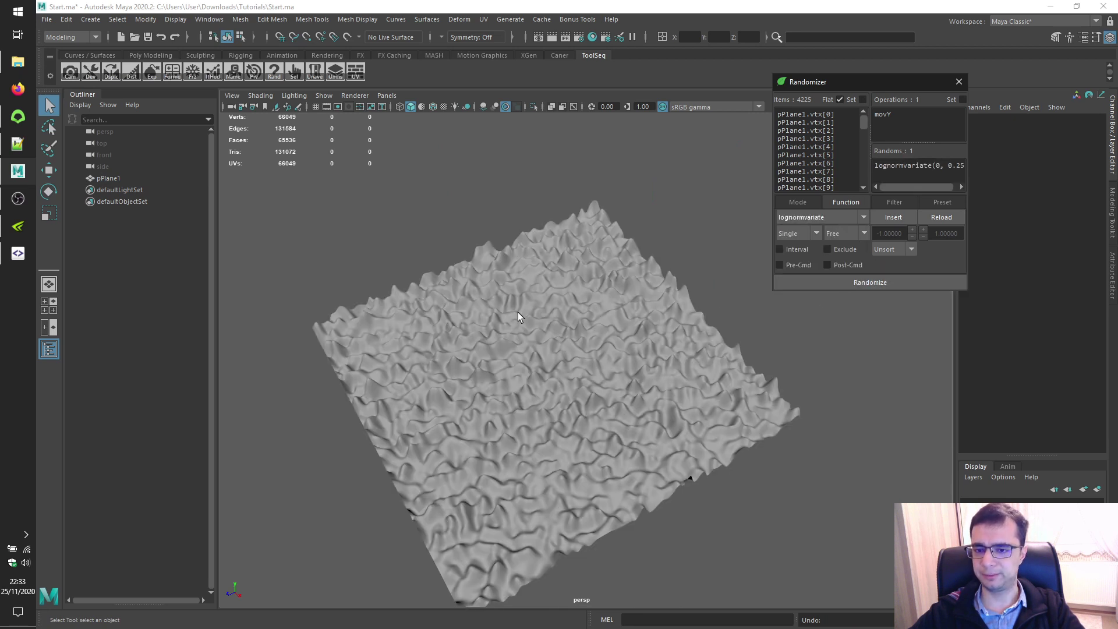
pyautogui.keyDown('alt'); pyautogui.moveTo(518, 316); pyautogui.dragTo(531, 302, button='middle'); pyautogui.keyUp('alt')
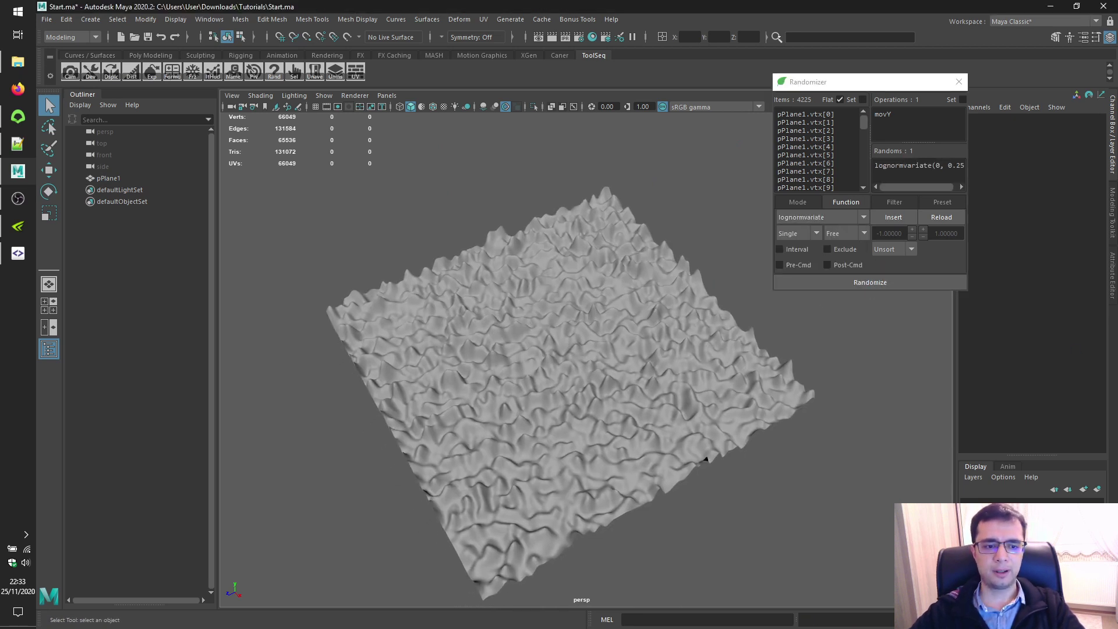
pyautogui.click(818, 218)
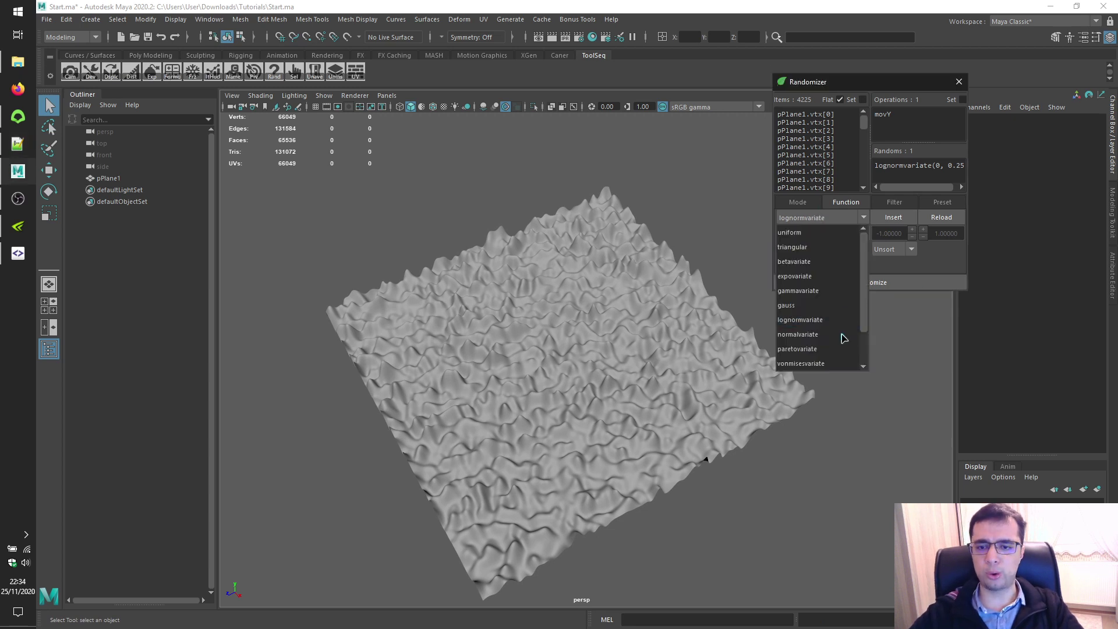
pyautogui.scroll(-1, 823, 365)
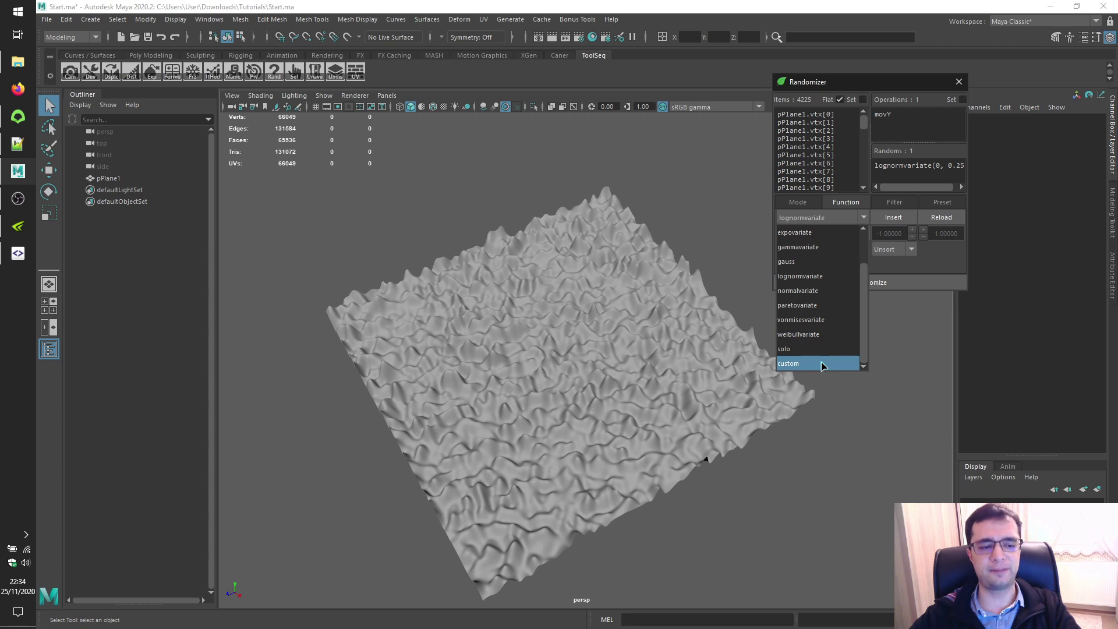
pyautogui.press('Escape')
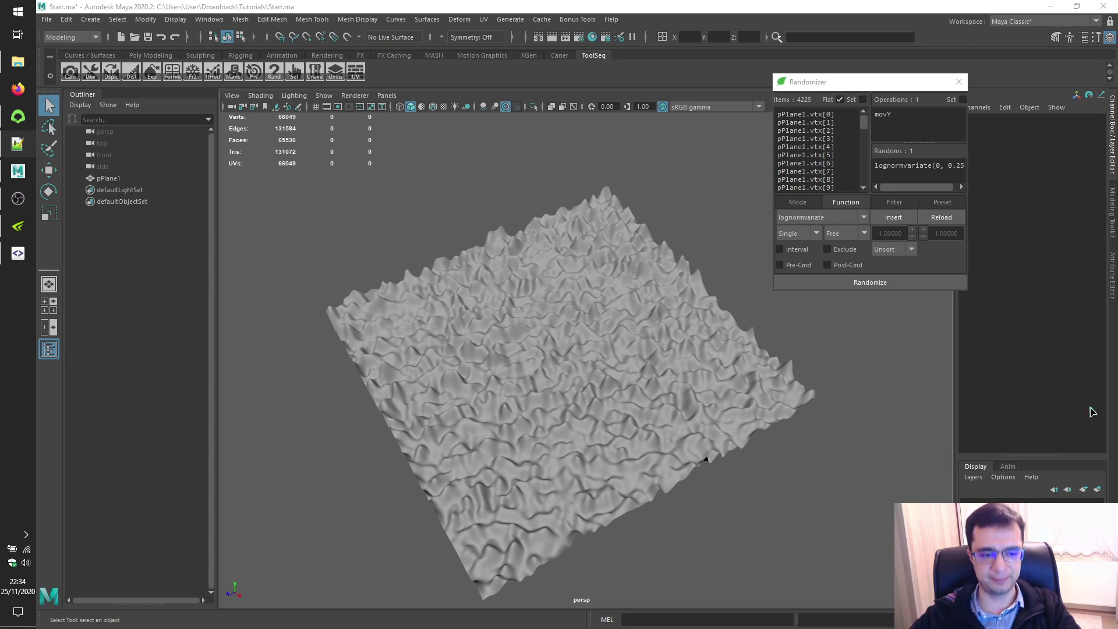
# Show Maya's scripts folder with ToolSeq_Randoms.py and close the file open in VSCodium
pyautogui.click(18, 62)
pyautogui.click(527, 175)
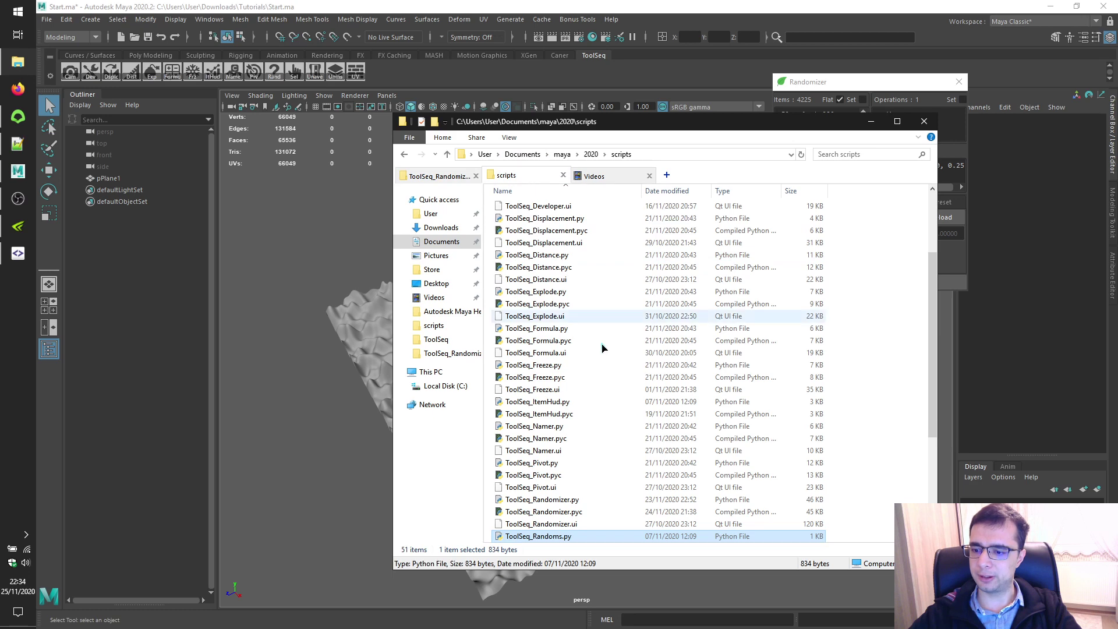
pyautogui.scroll(-3, 603, 348)
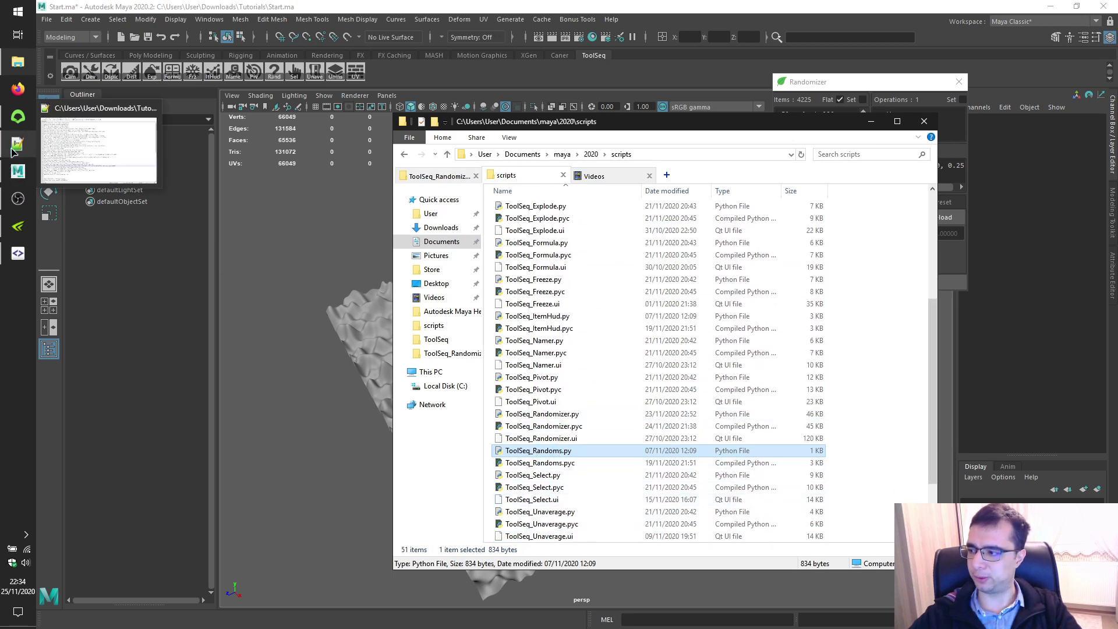
pyautogui.click(14, 148)
pyautogui.click(328, 136)
pyautogui.click(798, 134)
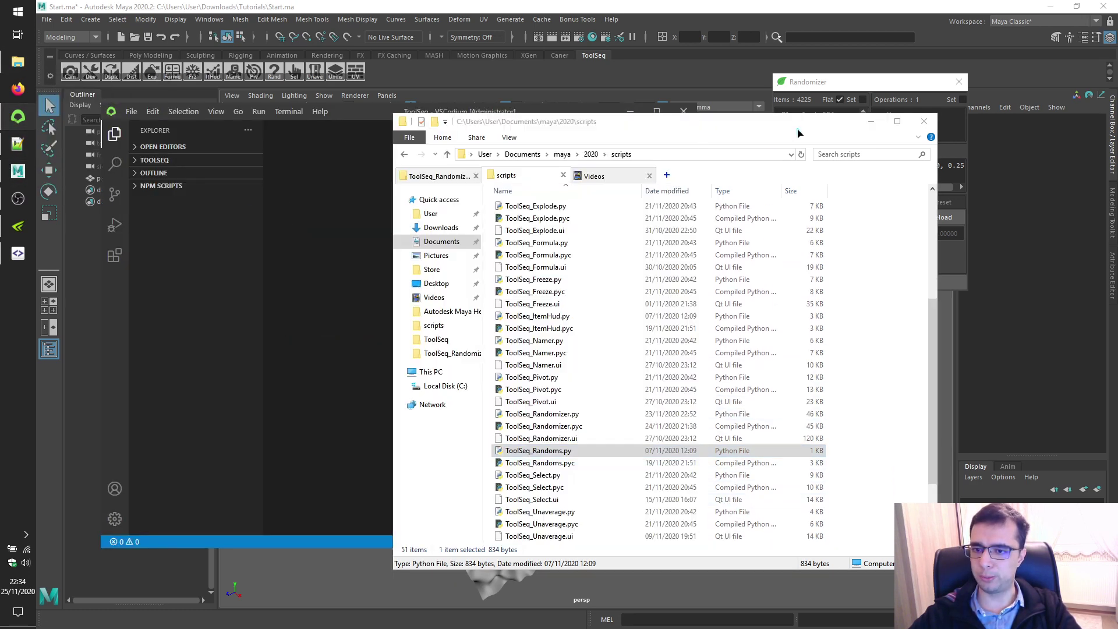
# Open ToolSeq_Randoms.py in VSCodium and locate the custom() function
pyautogui.moveTo(539, 450); pyautogui.dragTo(319, 231)
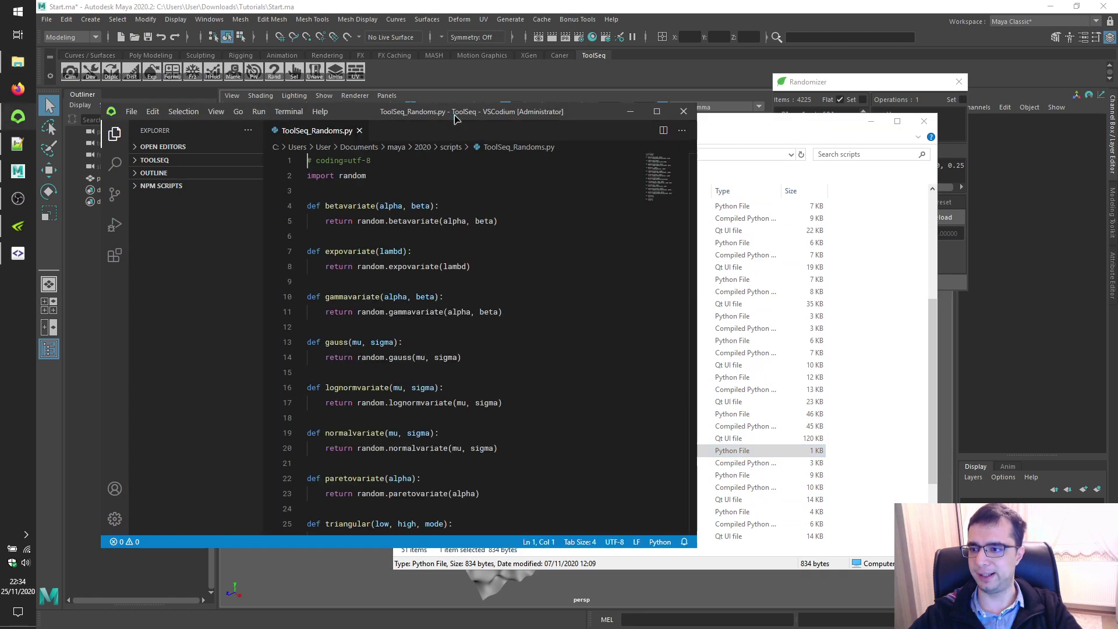
pyautogui.moveTo(456, 118); pyautogui.dragTo(825, 88)
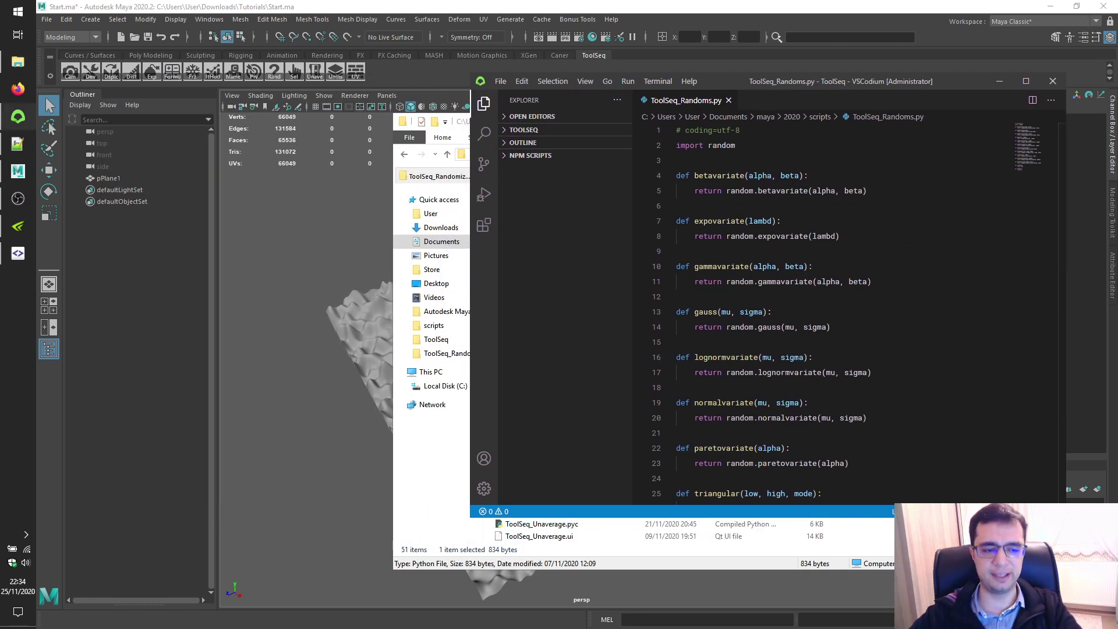
pyautogui.scroll(-9, 840, 346)
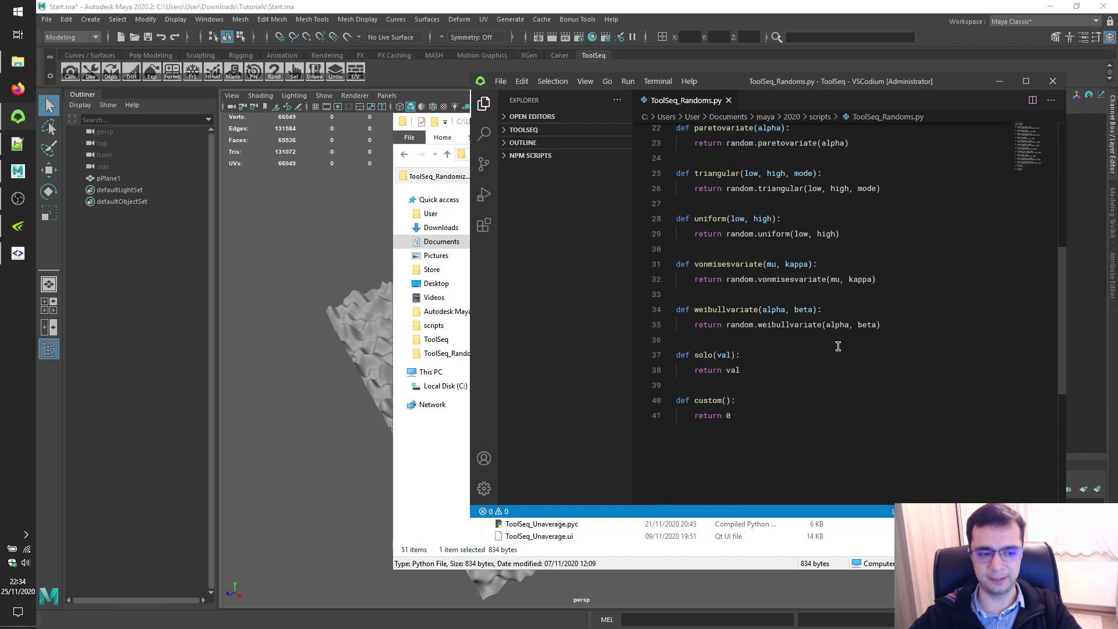
pyautogui.moveTo(759, 327); pyautogui.dragTo(676, 313)
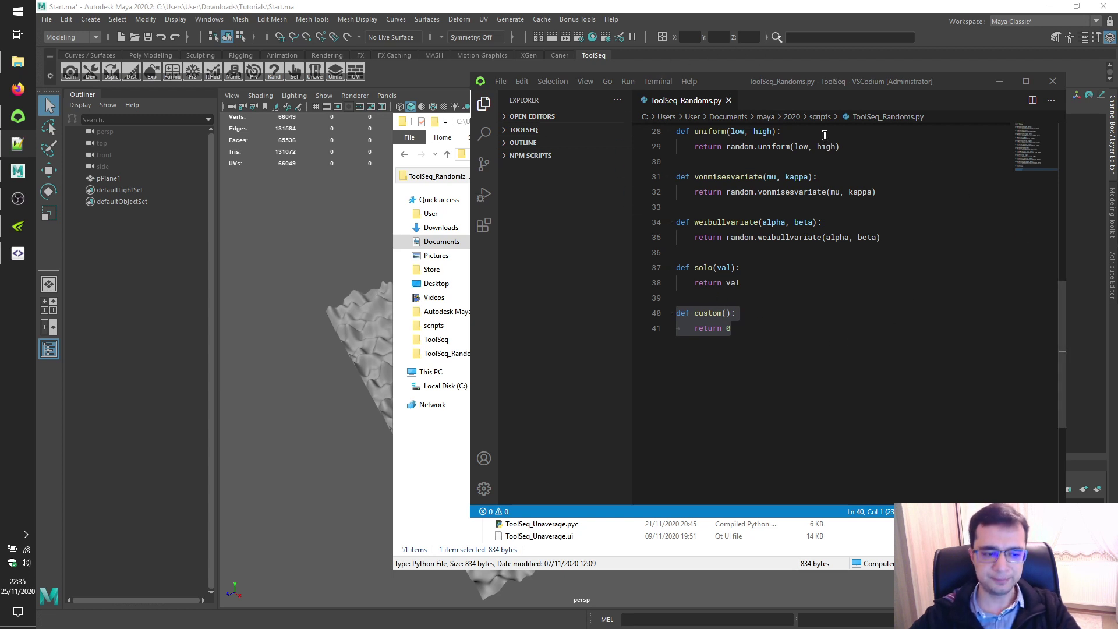
pyautogui.moveTo(865, 91); pyautogui.dragTo(597, 126)
pyautogui.click(870, 120)
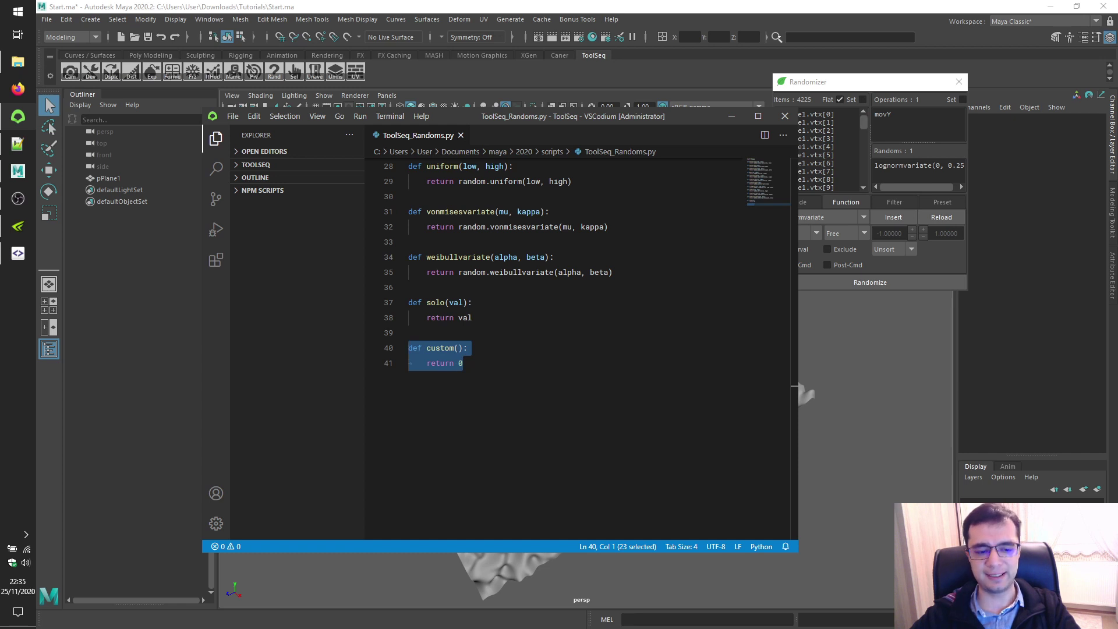
# Change custom()'s return value from 0 to 2 and save the script
pyautogui.click(506, 365)
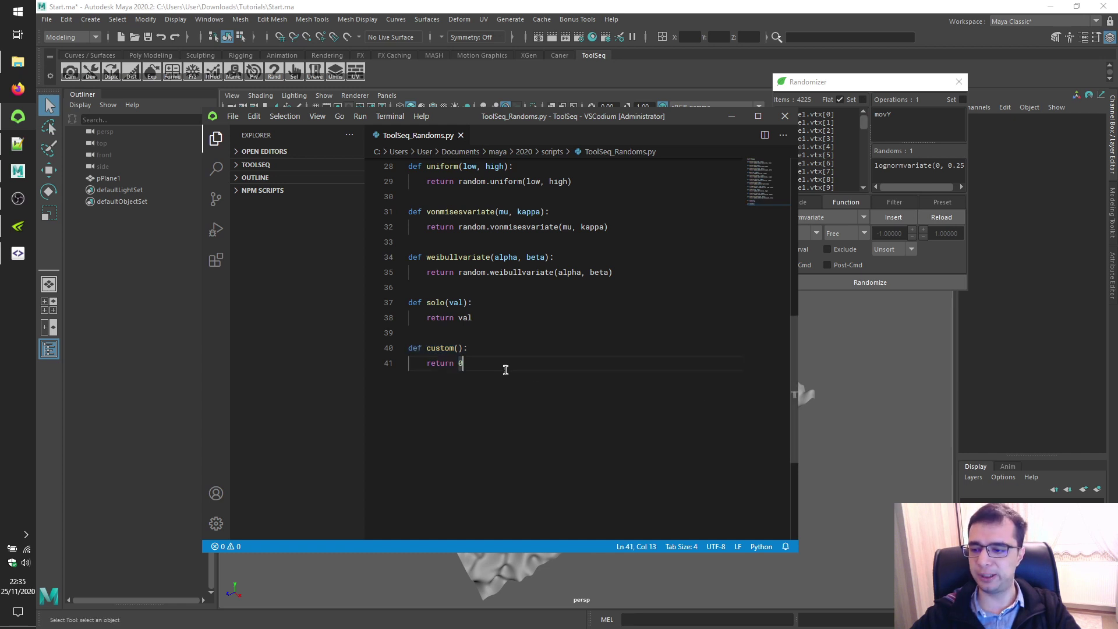
pyautogui.doubleClick(460, 361)
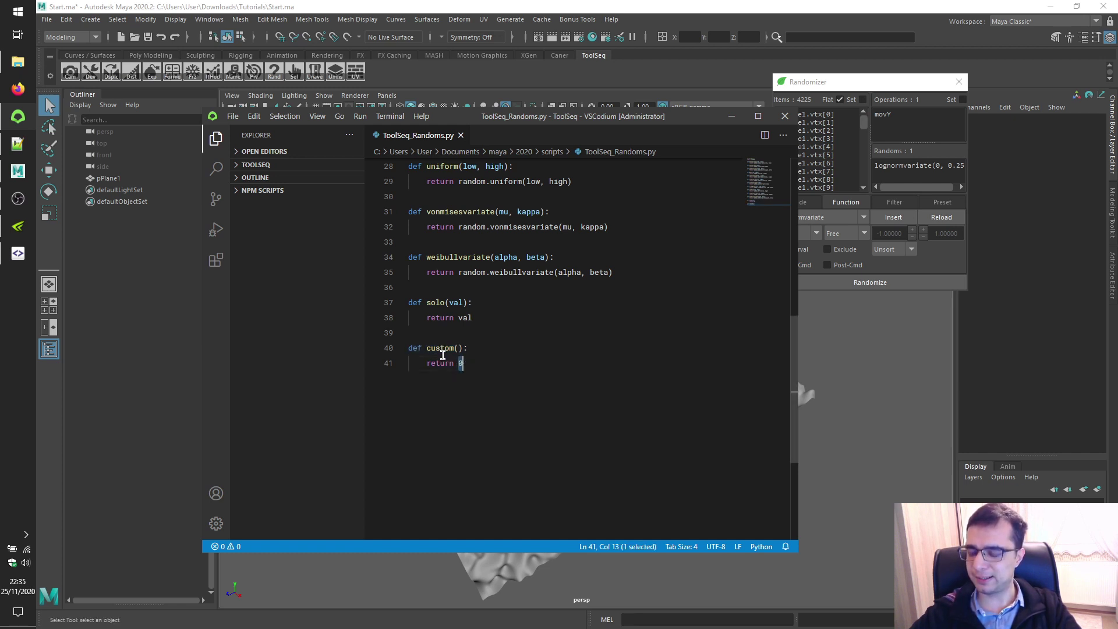
pyautogui.write('2')
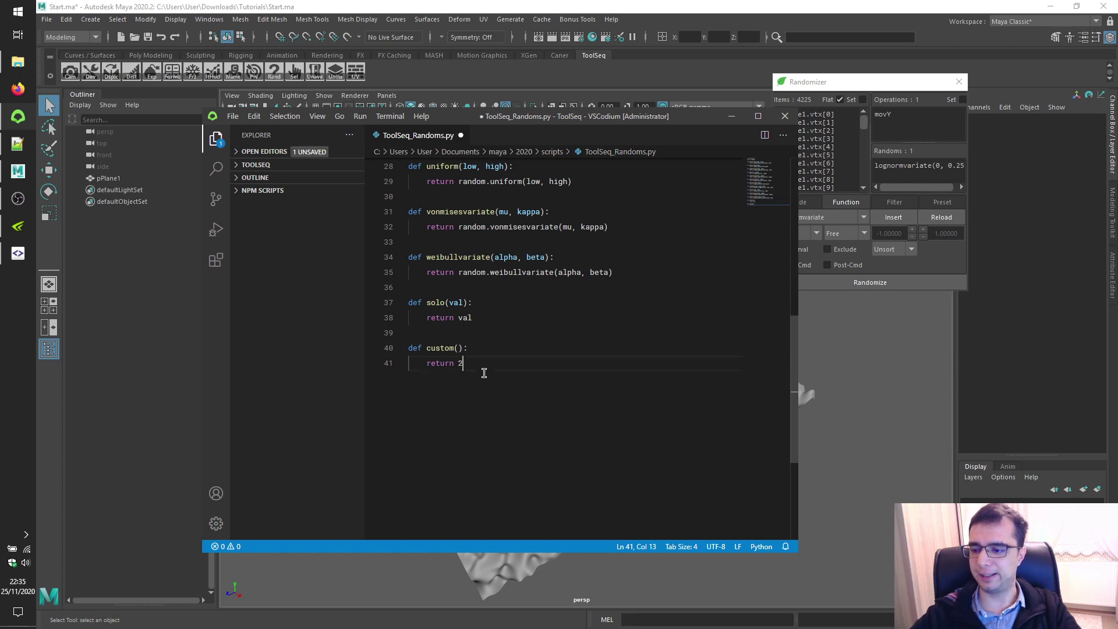
pyautogui.hotkey('ctrl', 's')
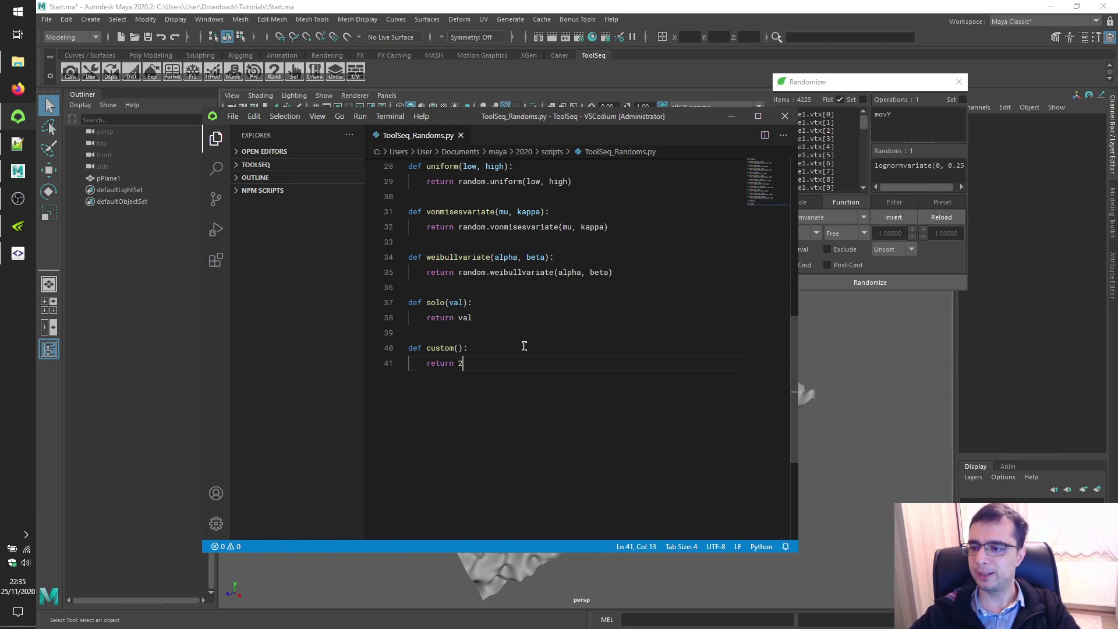
pyautogui.click(731, 116)
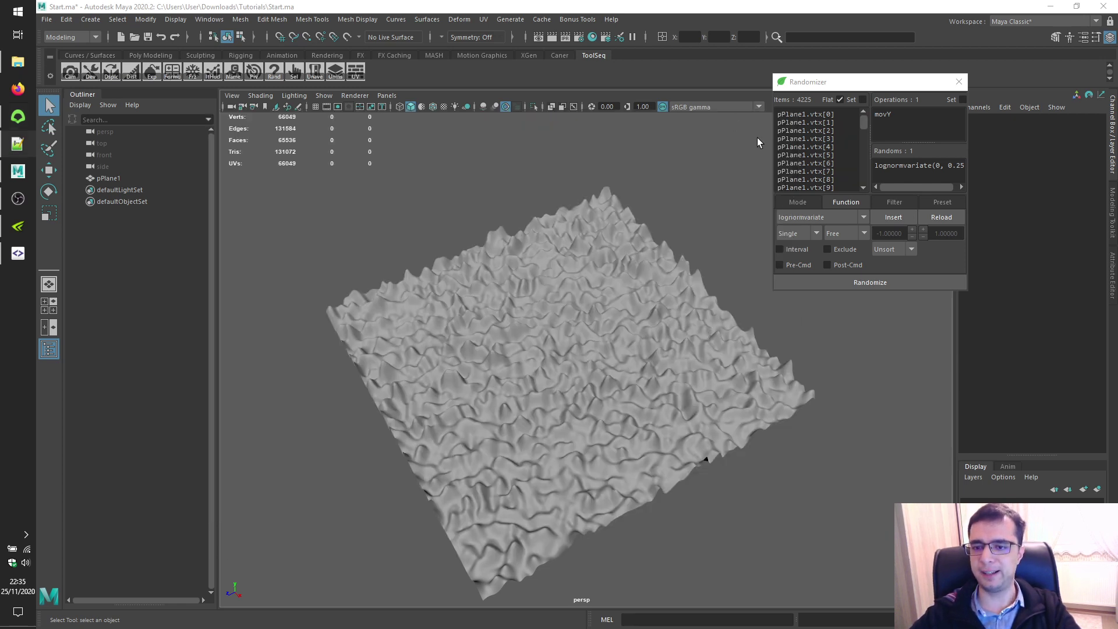
# Reload the Randomizer functions, delete the plane and create a polygon cube
pyautogui.click(945, 218)
pyautogui.click(562, 290)
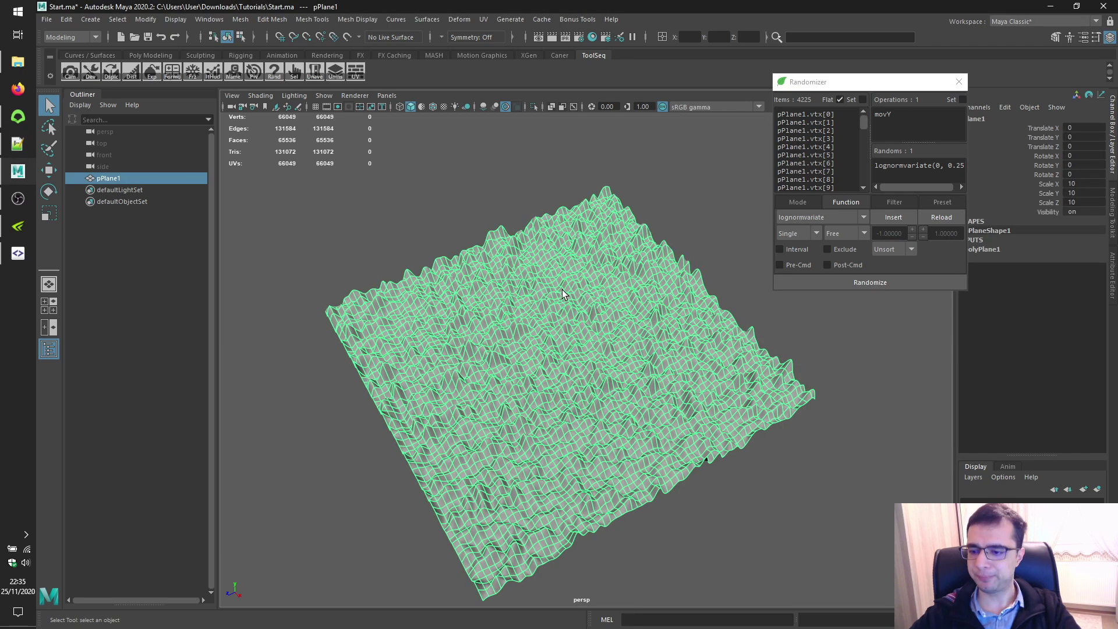
pyautogui.press('Delete')
pyautogui.click(90, 19)
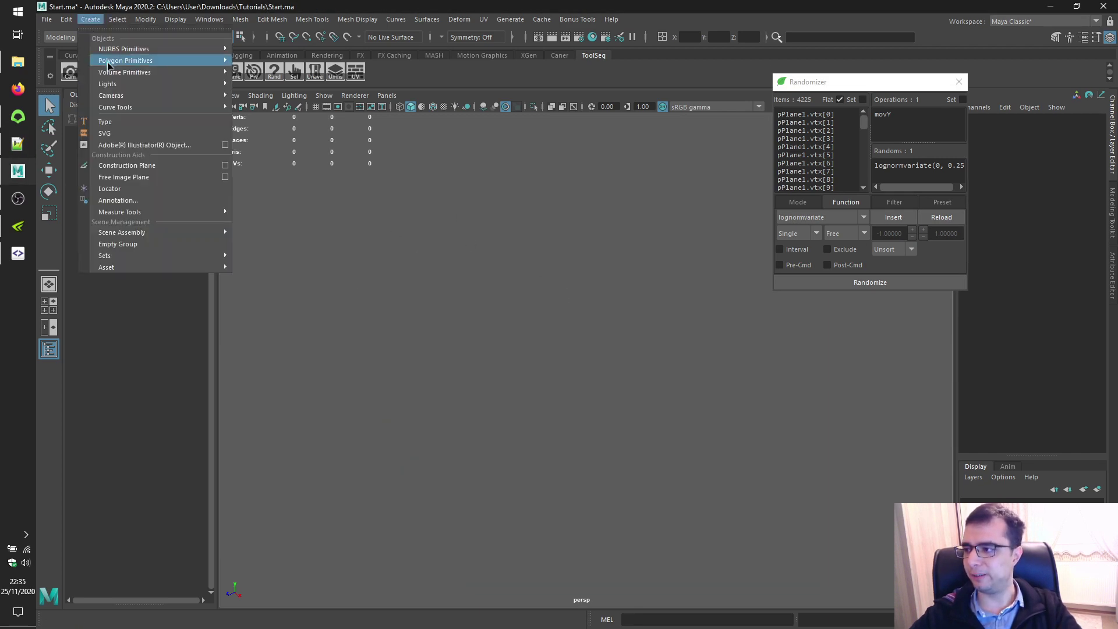
pyautogui.moveTo(186, 63)
pyautogui.click(261, 72)
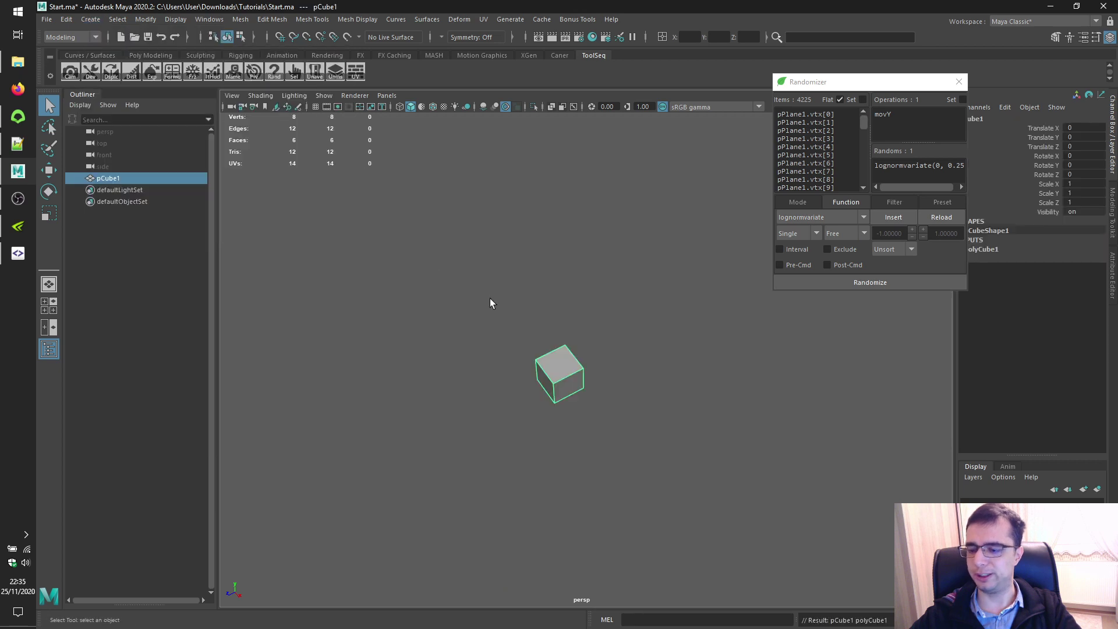
# Set the Randomizer to Object mode with pCube1 and its Translate Y attribute loaded
pyautogui.click(810, 203)
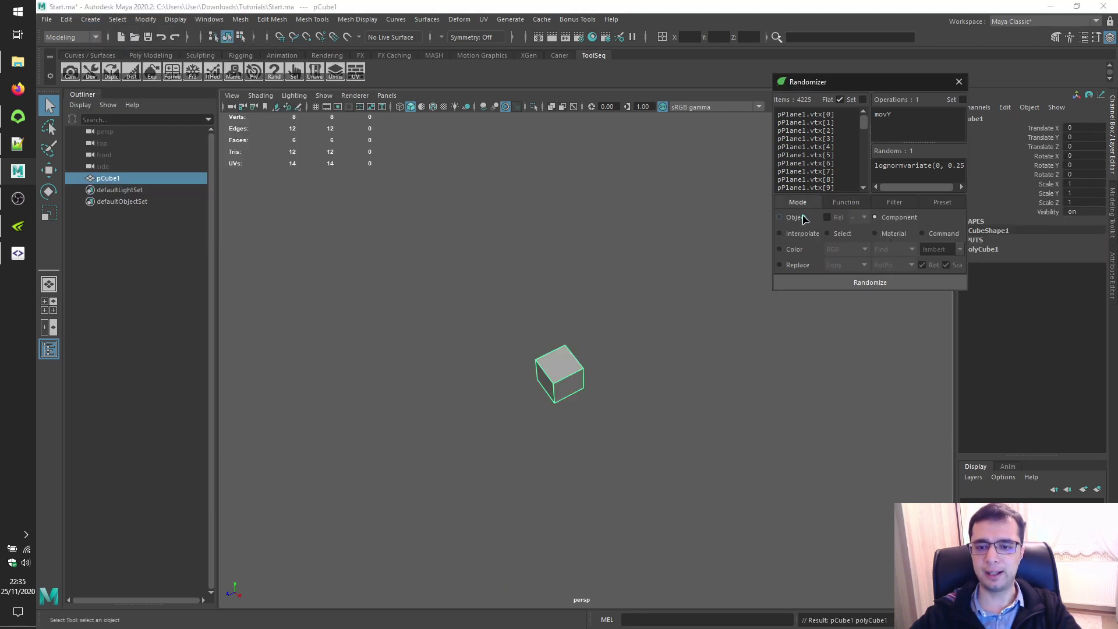
pyautogui.click(796, 218)
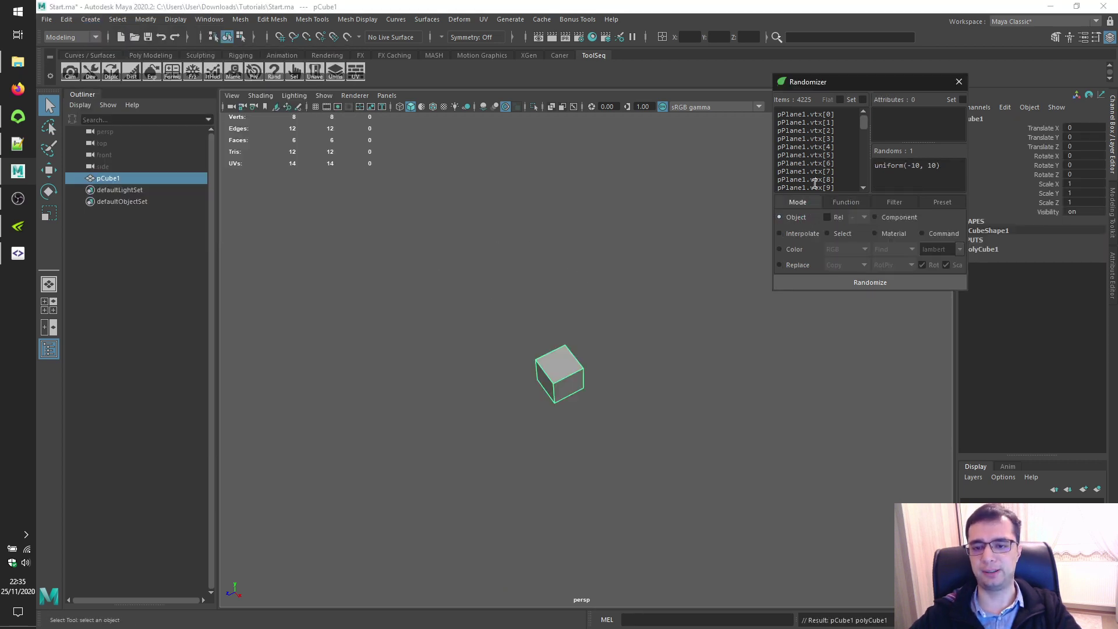
pyautogui.click(806, 100)
pyautogui.click(1042, 138)
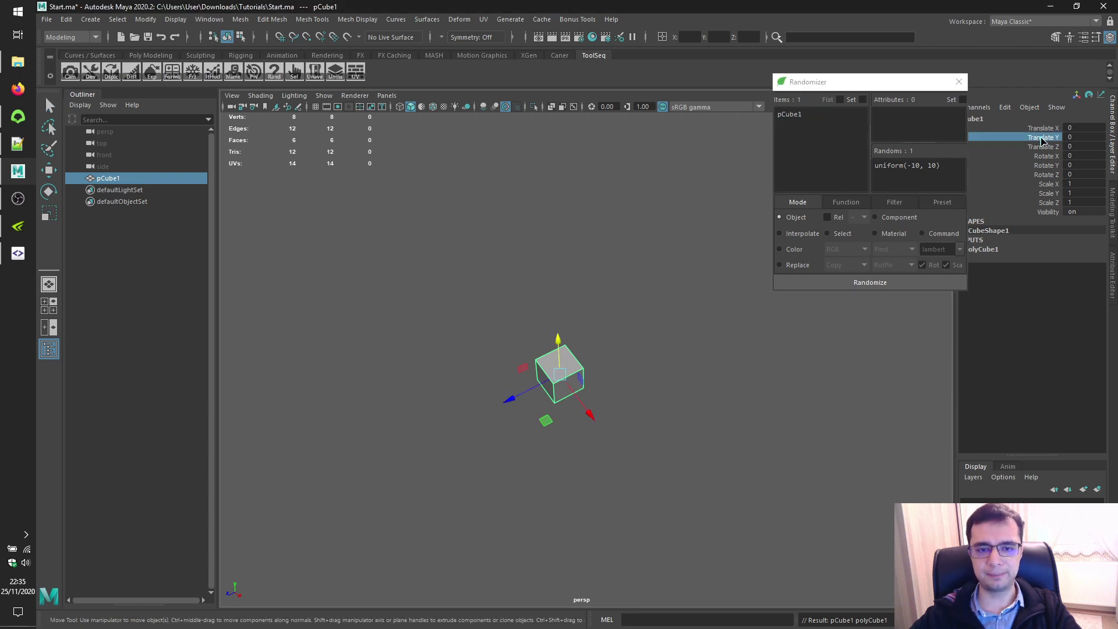
pyautogui.click(899, 100)
pyautogui.moveTo(891, 84); pyautogui.dragTo(838, 136)
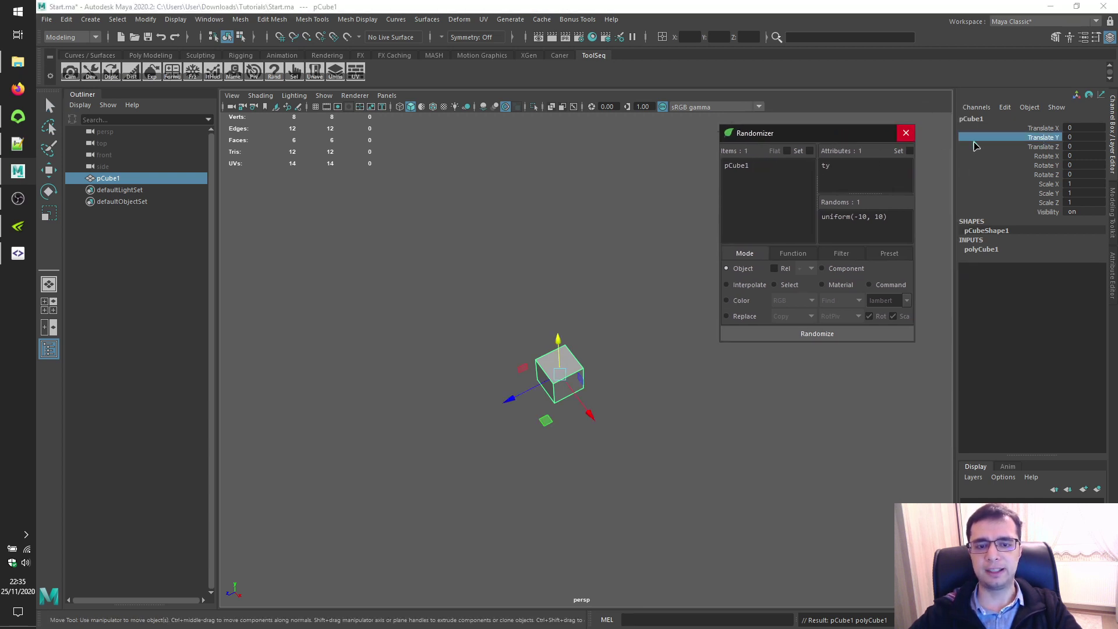
# Apply the custom function to set the cube's Translate Y to 2
pyautogui.click(794, 253)
pyautogui.click(774, 268)
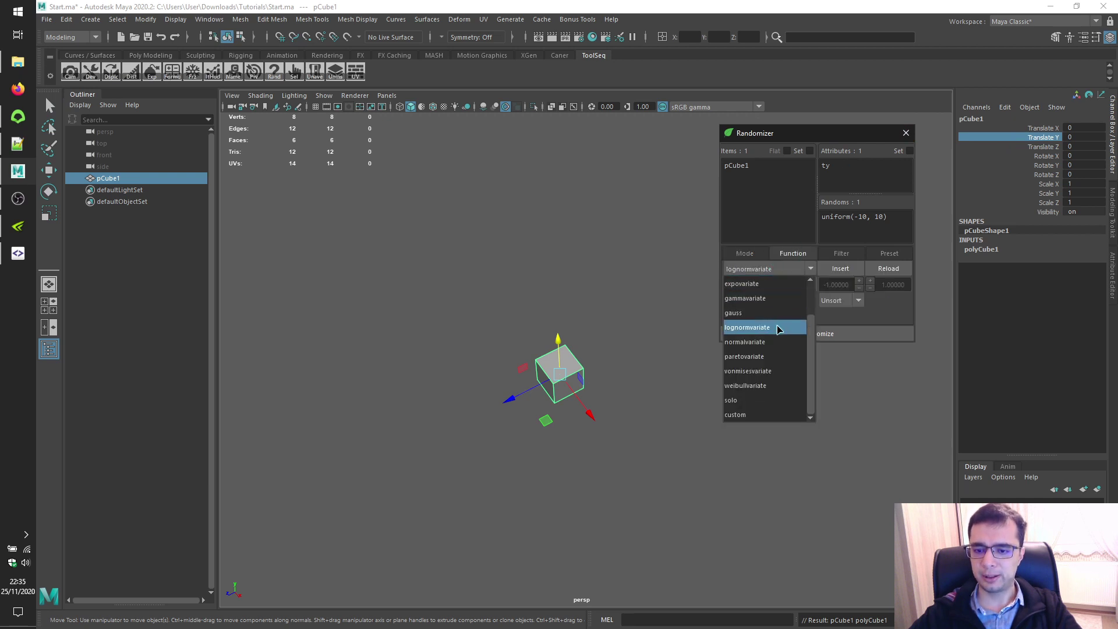
pyautogui.click(746, 417)
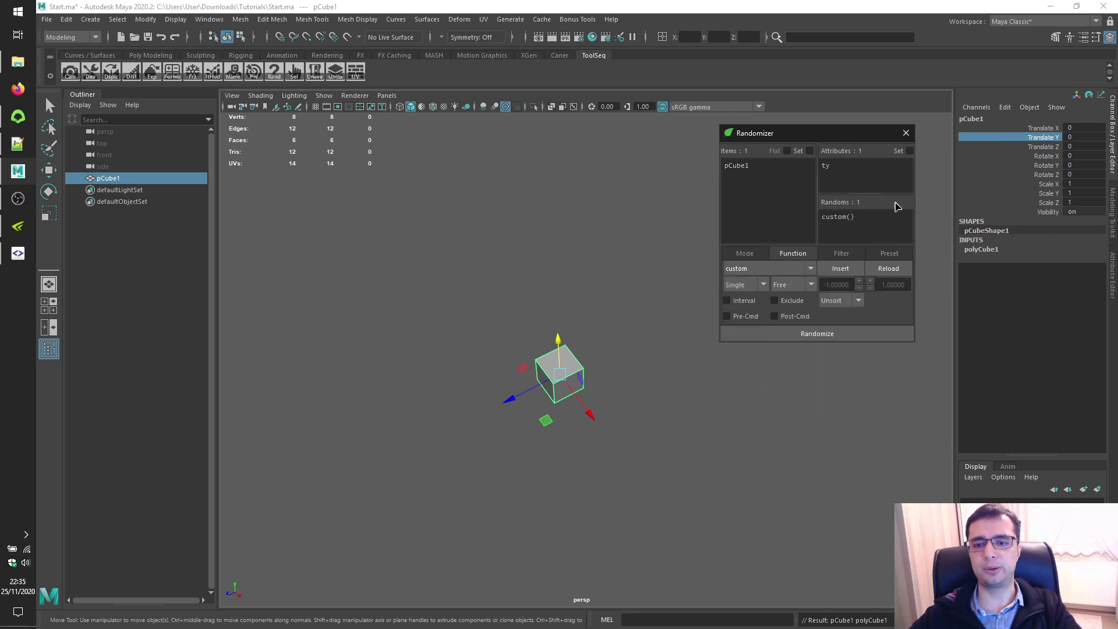
pyautogui.click(874, 341)
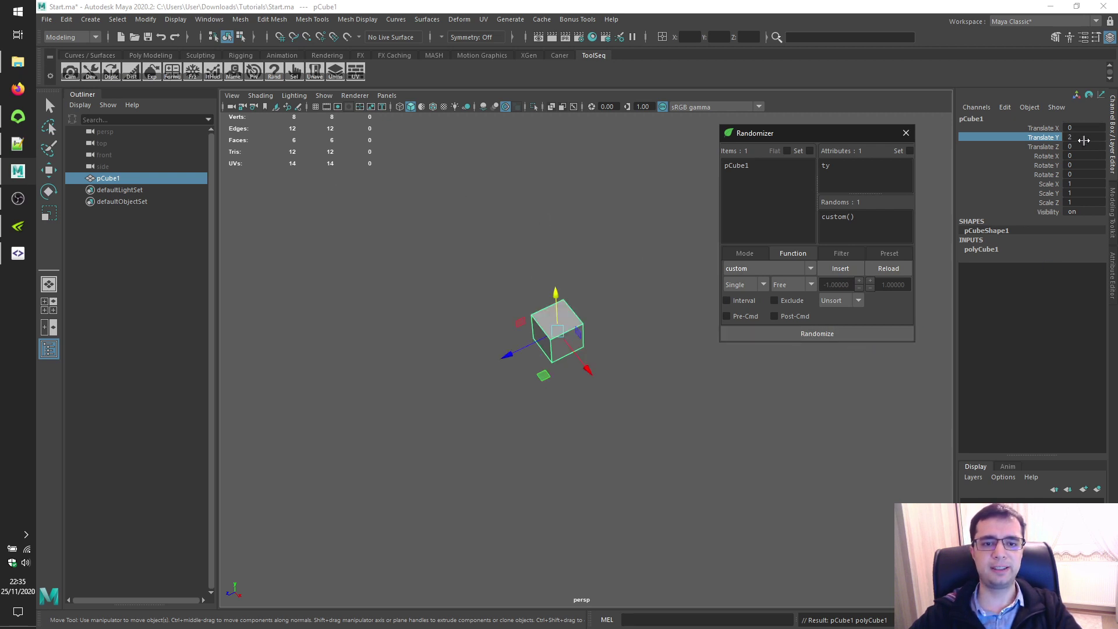
pyautogui.click(17, 117)
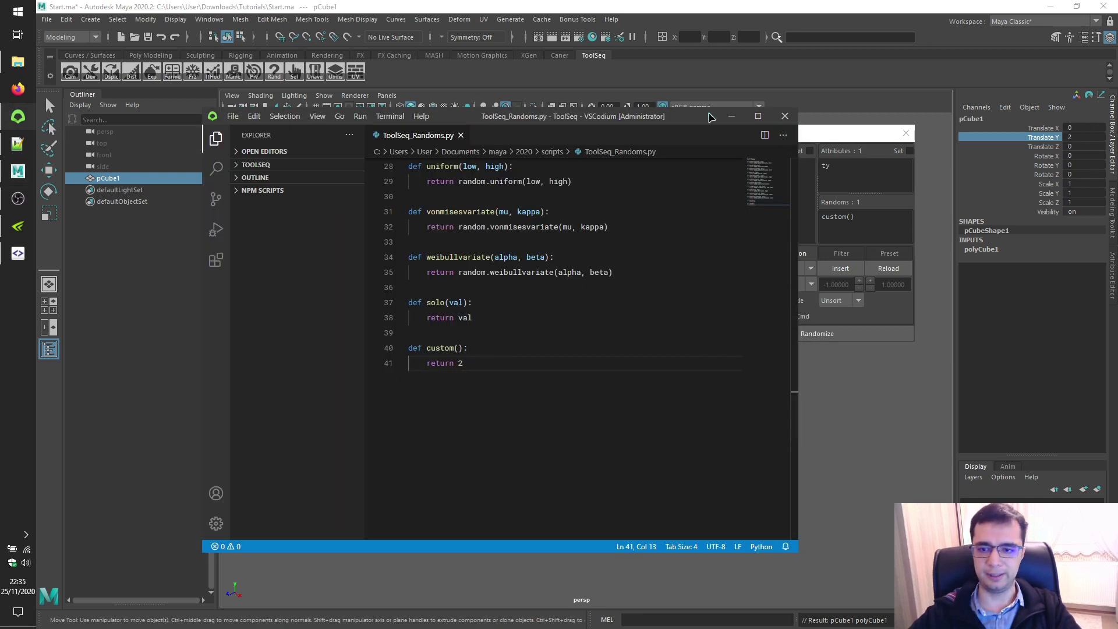
pyautogui.click(732, 116)
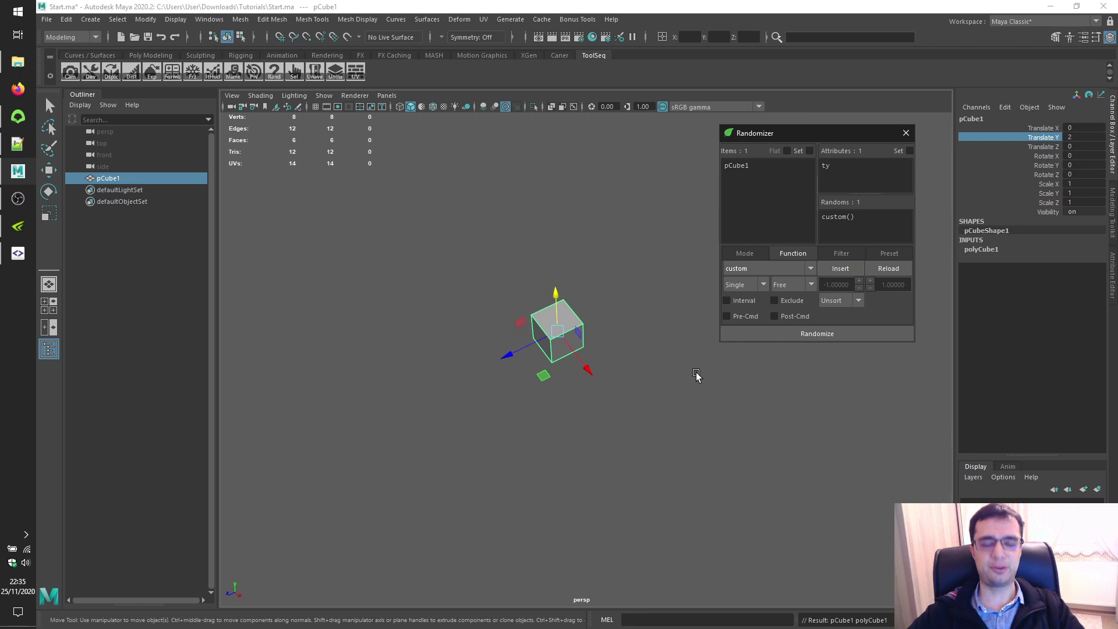